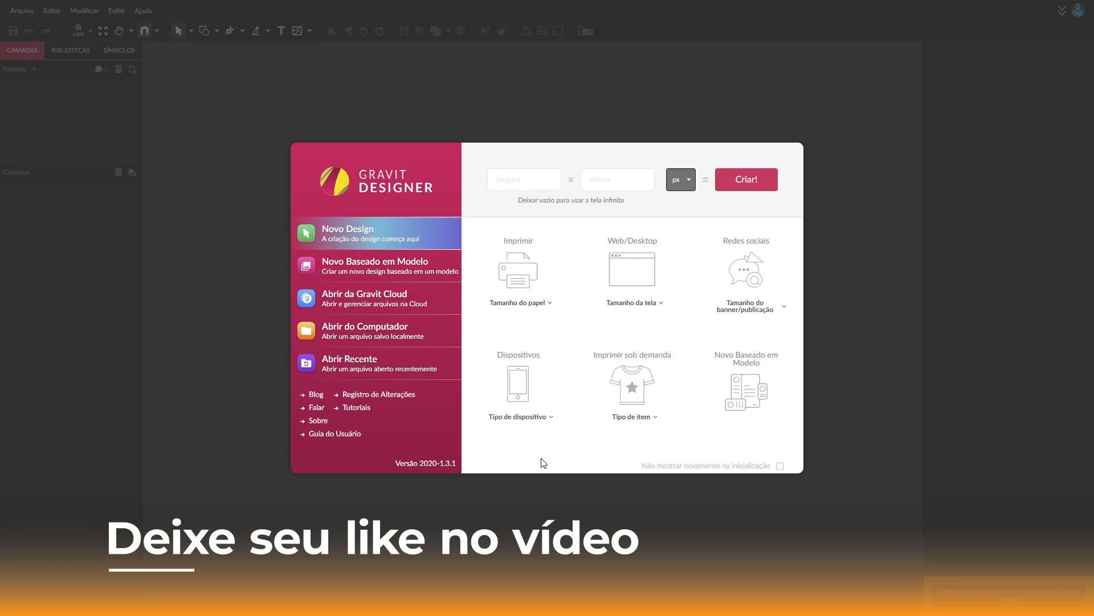
Step: Create a new design with an 800 × 600 px page
left_click(513, 183)
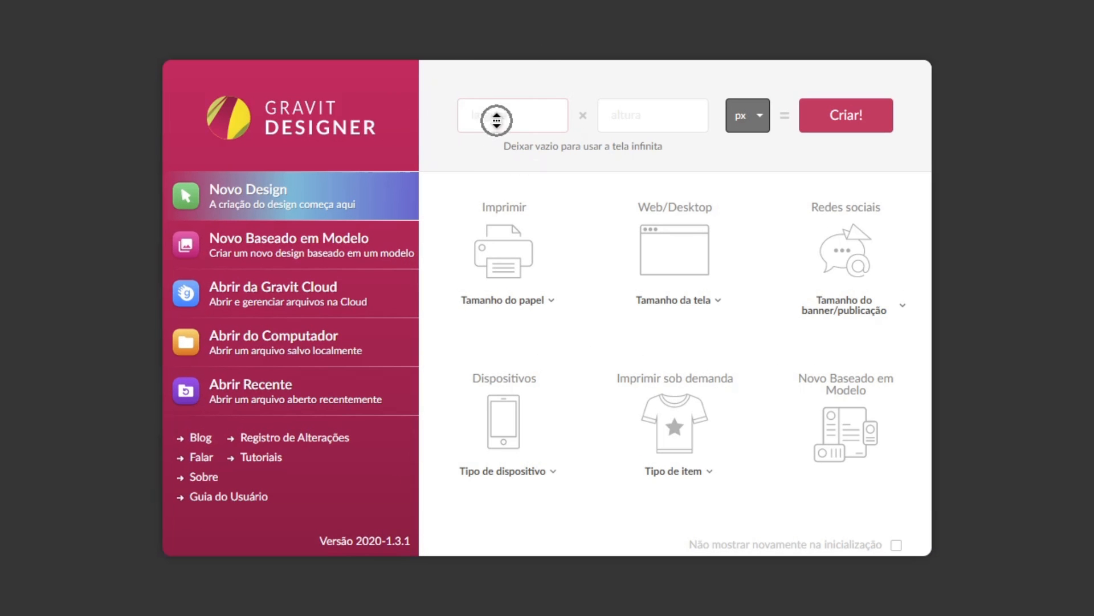
type("800")
key("Tab")
type("600")
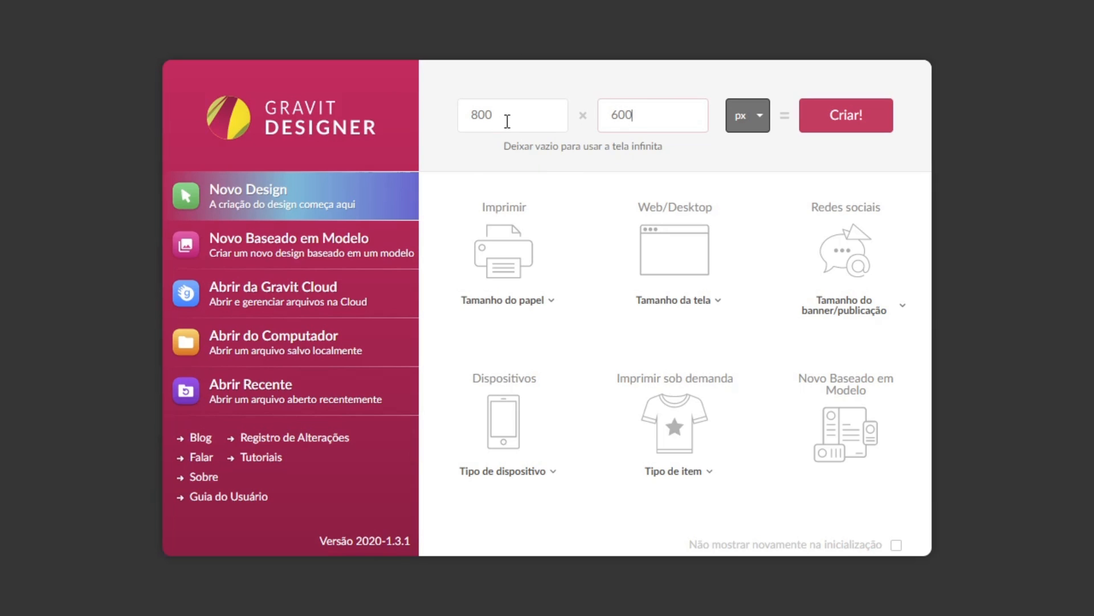
left_click(837, 114)
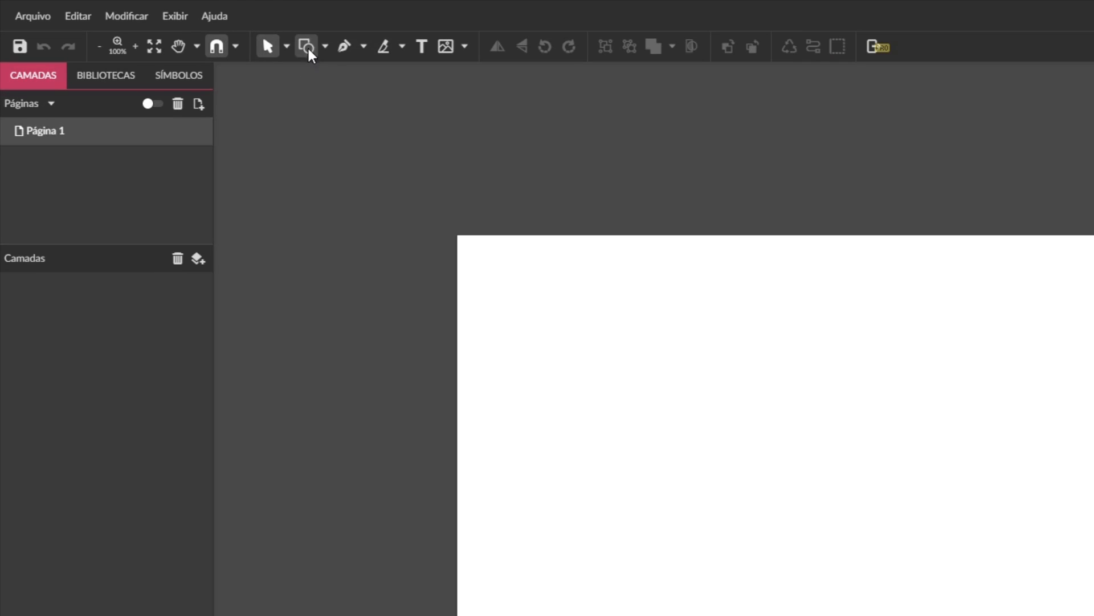
Step: Draw a rectangle about 300 × 266 px in the upper-left part of the page and deselect it
left_click(205, 32)
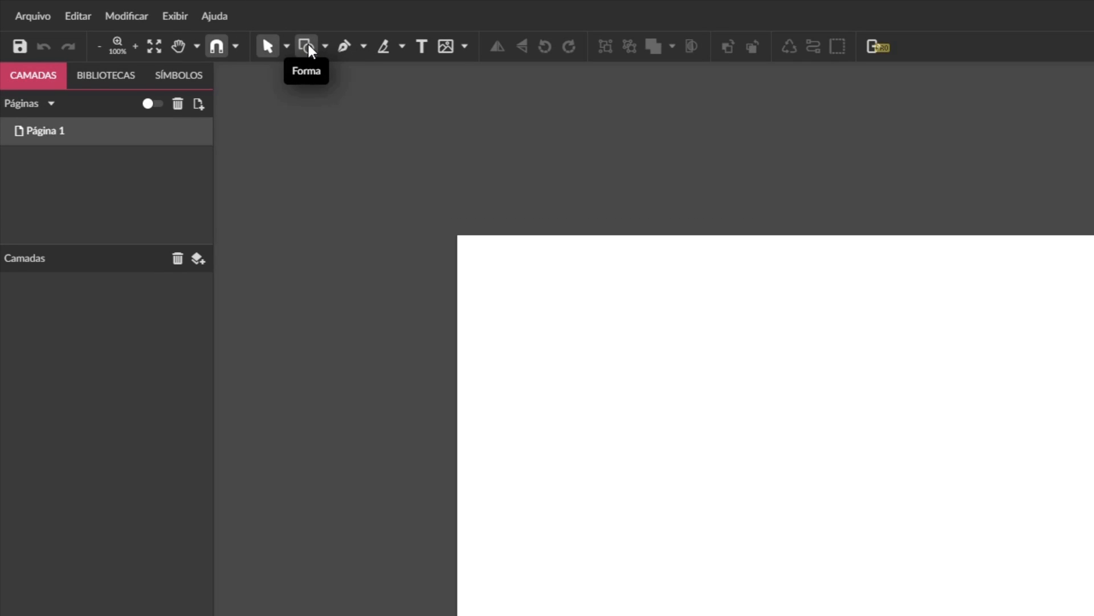
left_click(309, 49)
left_click(365, 96)
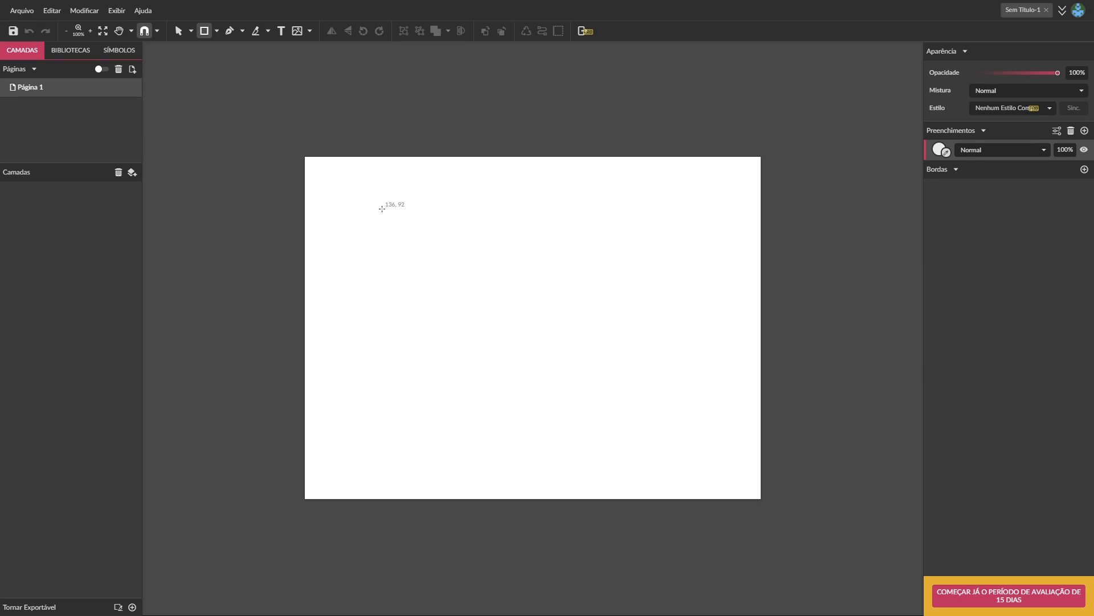
left_click_drag(382, 209, 554, 361)
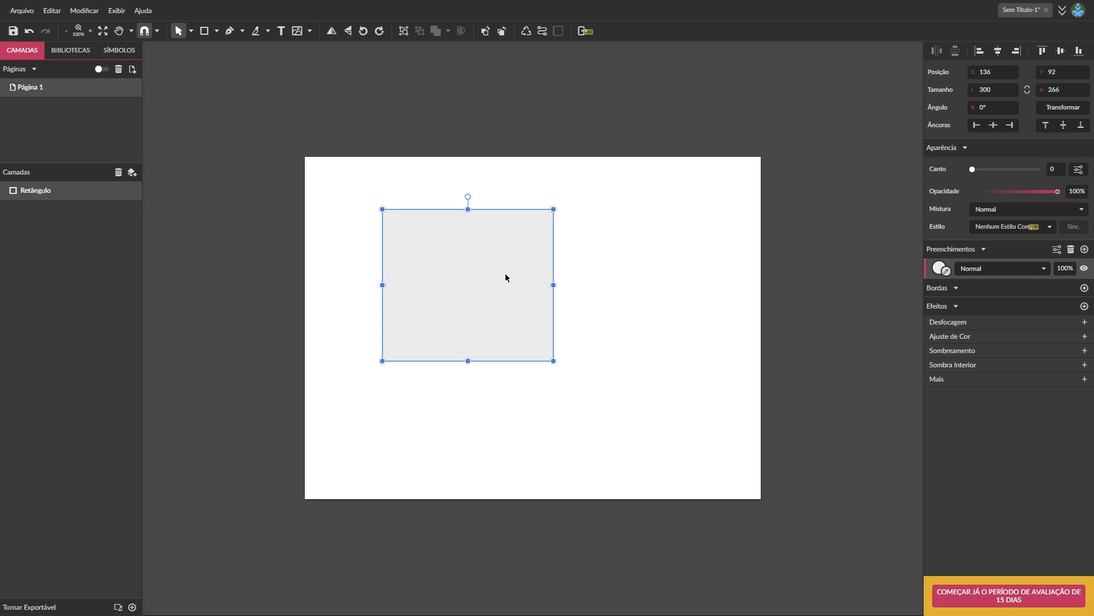
left_click(628, 290)
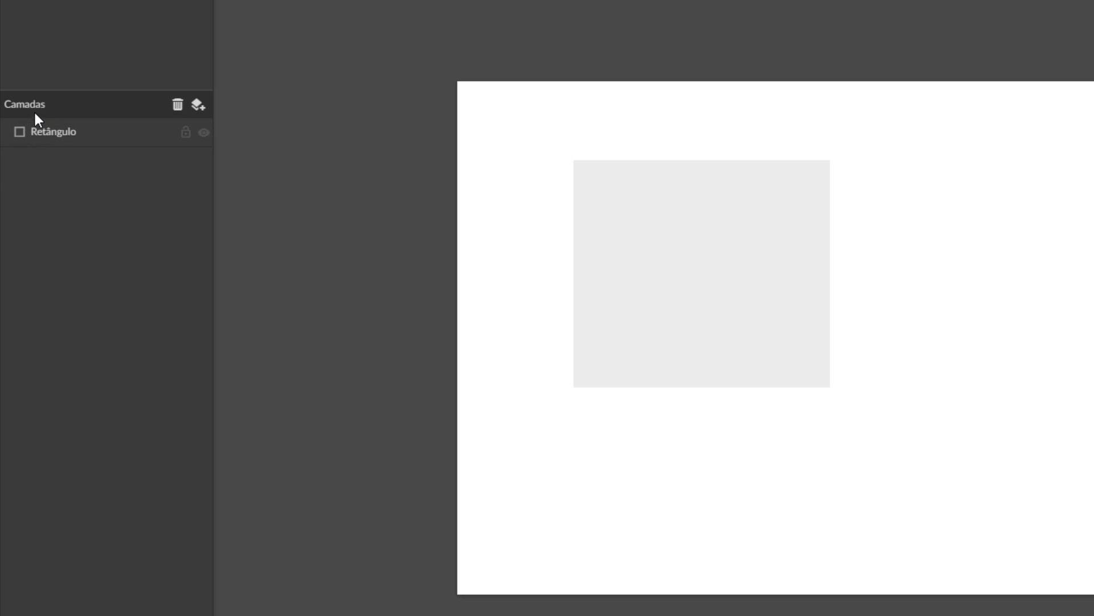
Step: Create a new layer above the rectangle and select it
left_click(17, 171)
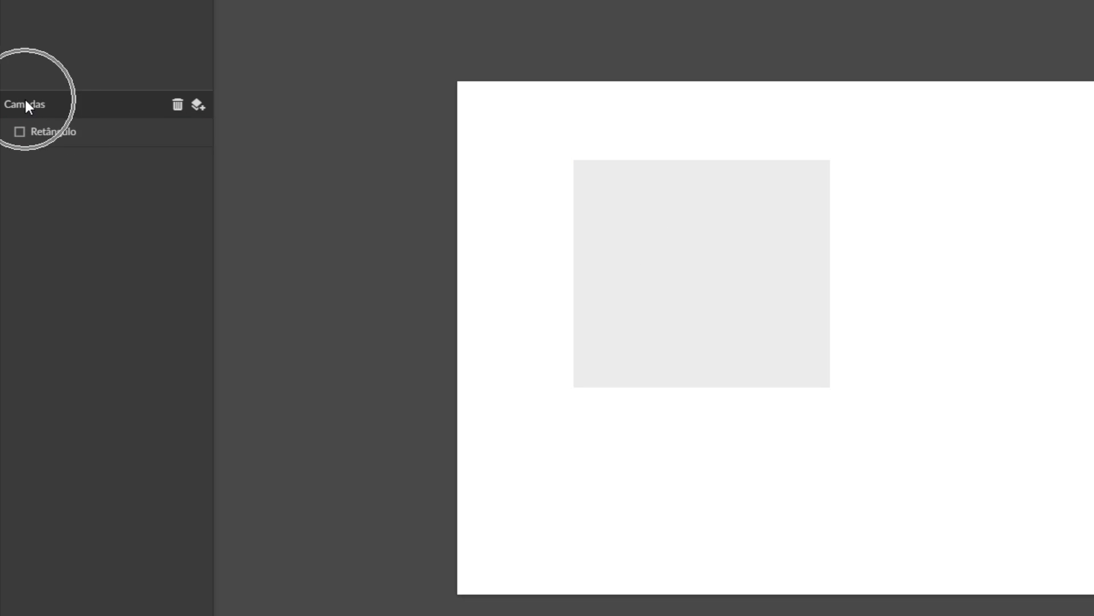
left_click(197, 105)
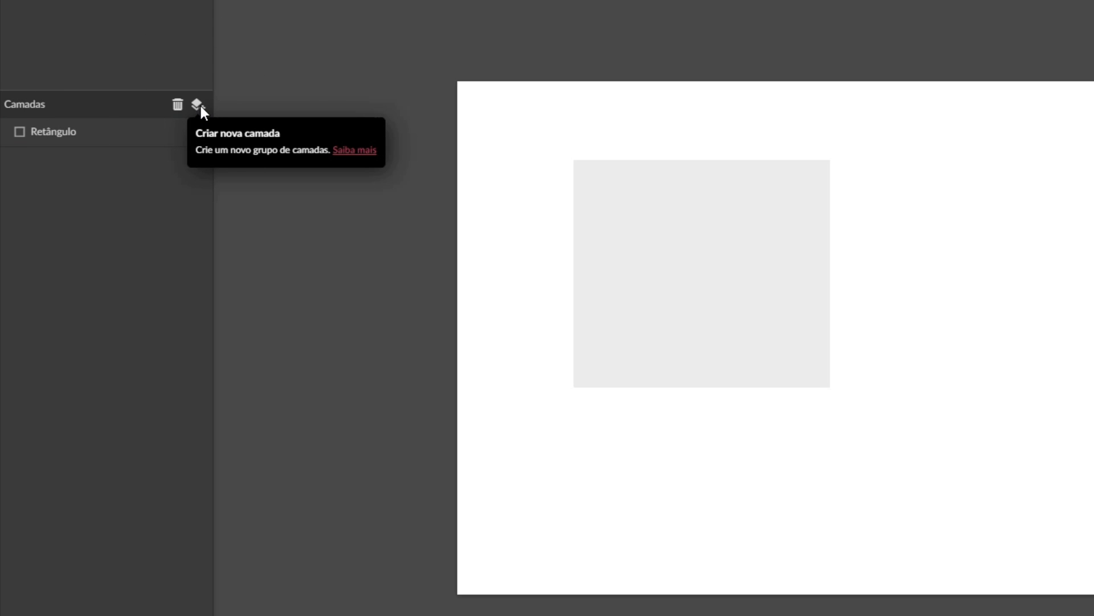
left_click(198, 104)
left_click(49, 135)
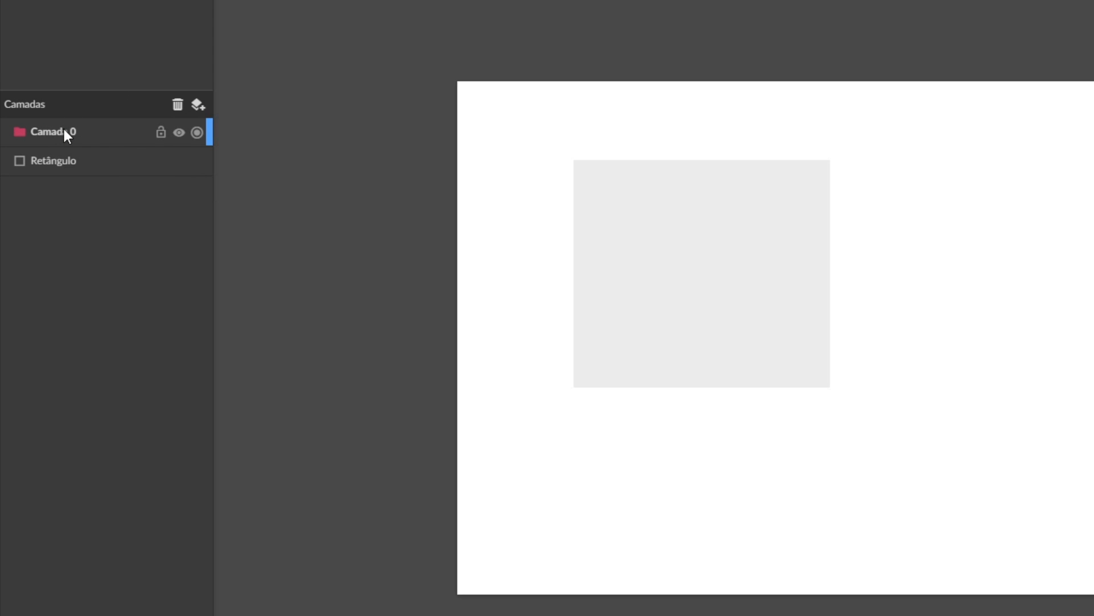
left_click(64, 132)
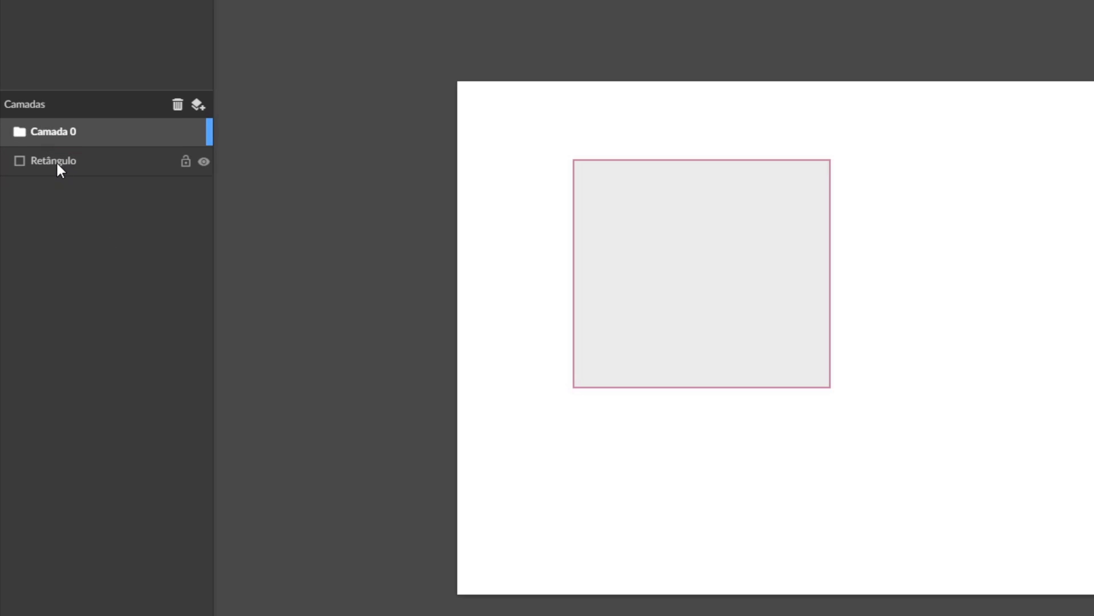
Step: Move the rectangle into the Camada 0 layer and expand the layer to show its contents
left_click(56, 161)
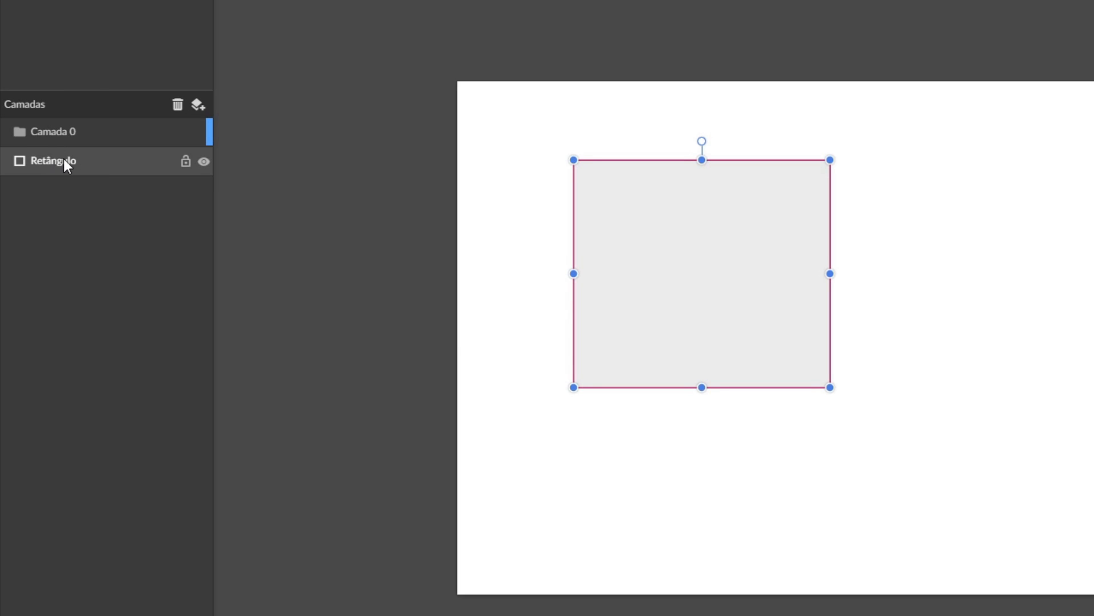
mouse_move(64, 159)
left_mouse_down()
mouse_move(63, 135)
mouse_move(73, 134)
mouse_move(64, 137)
left_mouse_up()
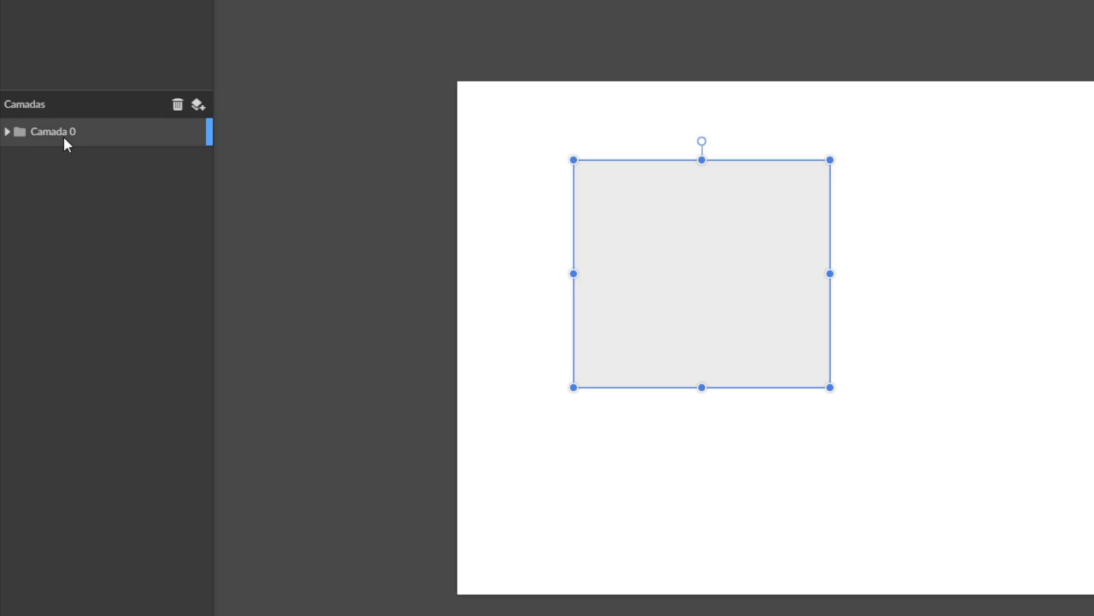
left_click(8, 132)
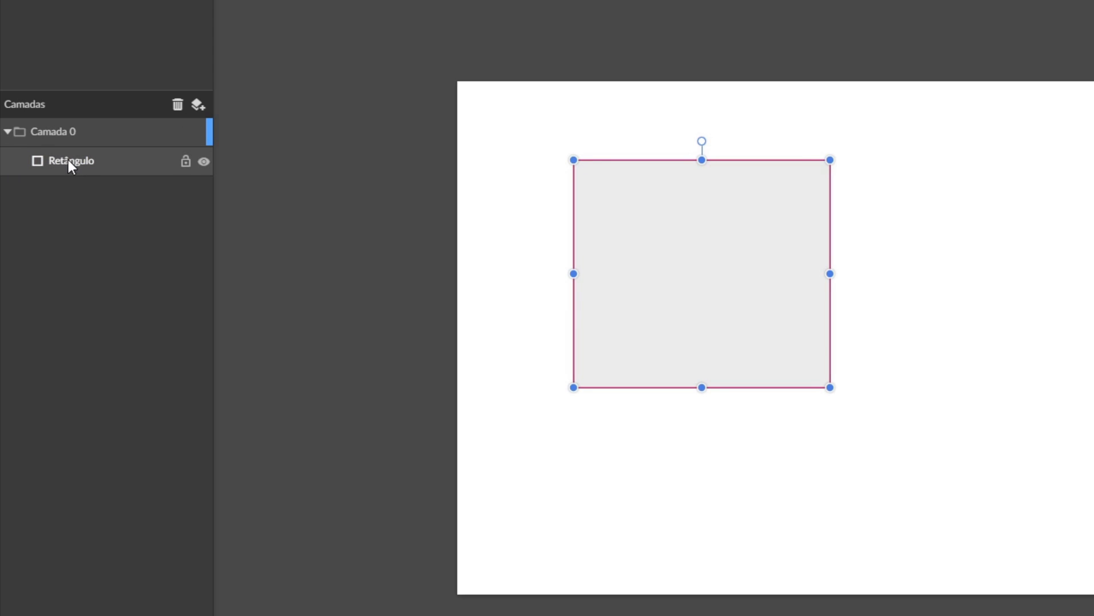
left_click(47, 133)
left_click(8, 134)
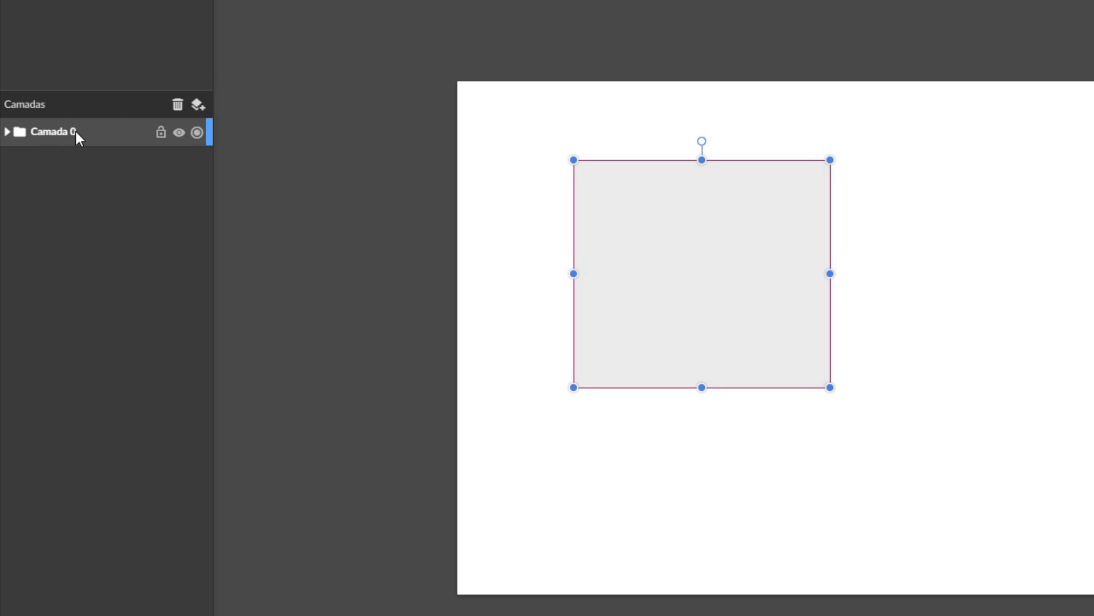
left_click(8, 132)
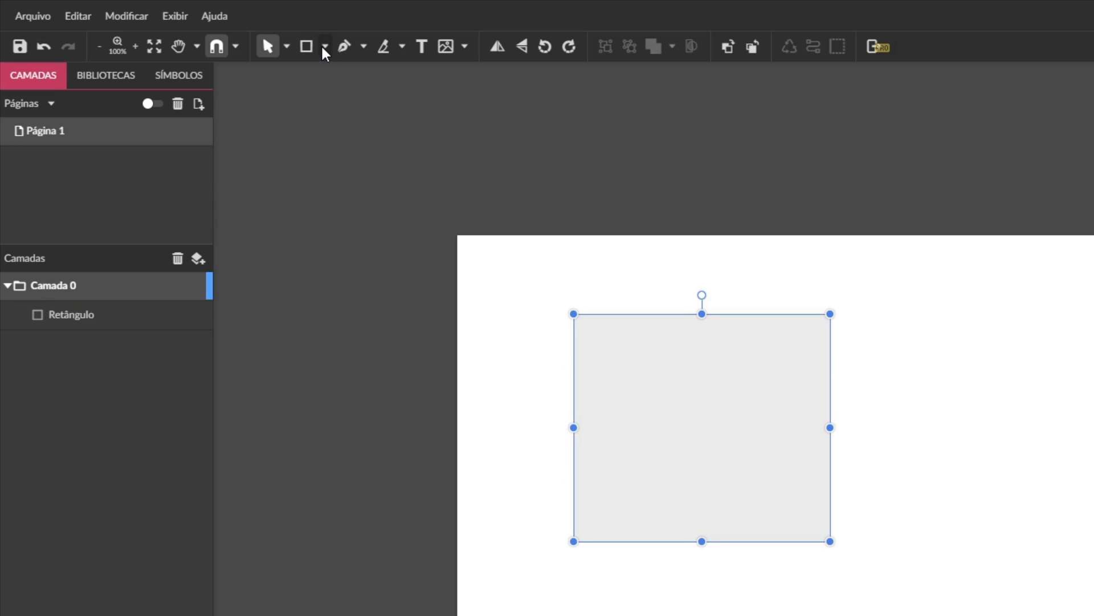
Step: Draw a circle about 281 px in diameter to the right of the rectangle
left_click(324, 47)
left_click(360, 115)
left_click_drag(860, 353, 1074, 597)
left_click_drag(1074, 443, 1075, 446)
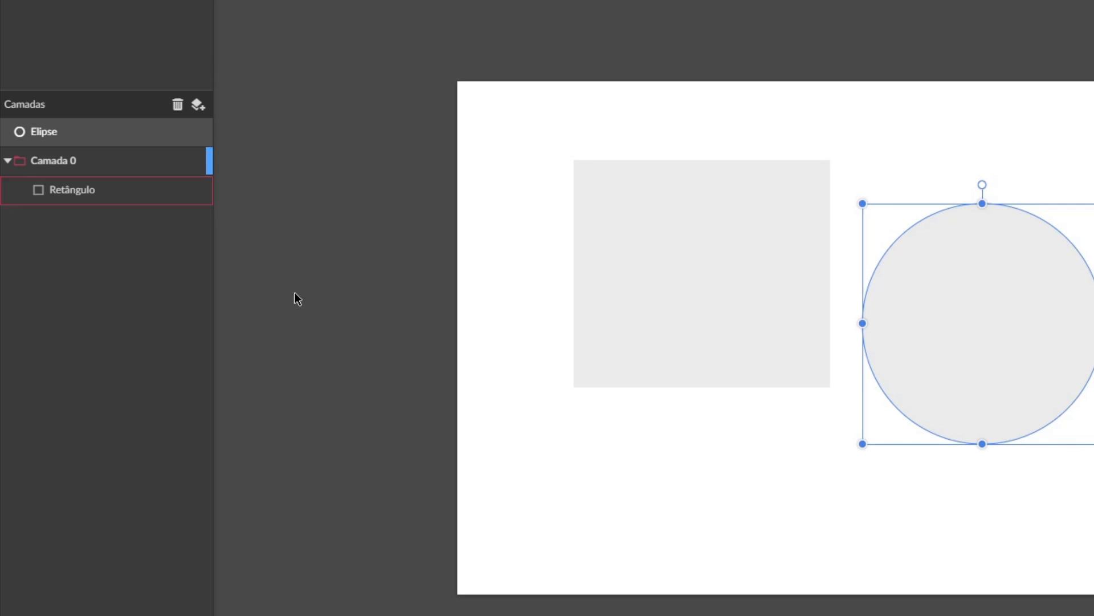
Step: Move the ellipse into Camada 0 above the rectangle and select the whole layer
left_click_drag(45, 132, 83, 160)
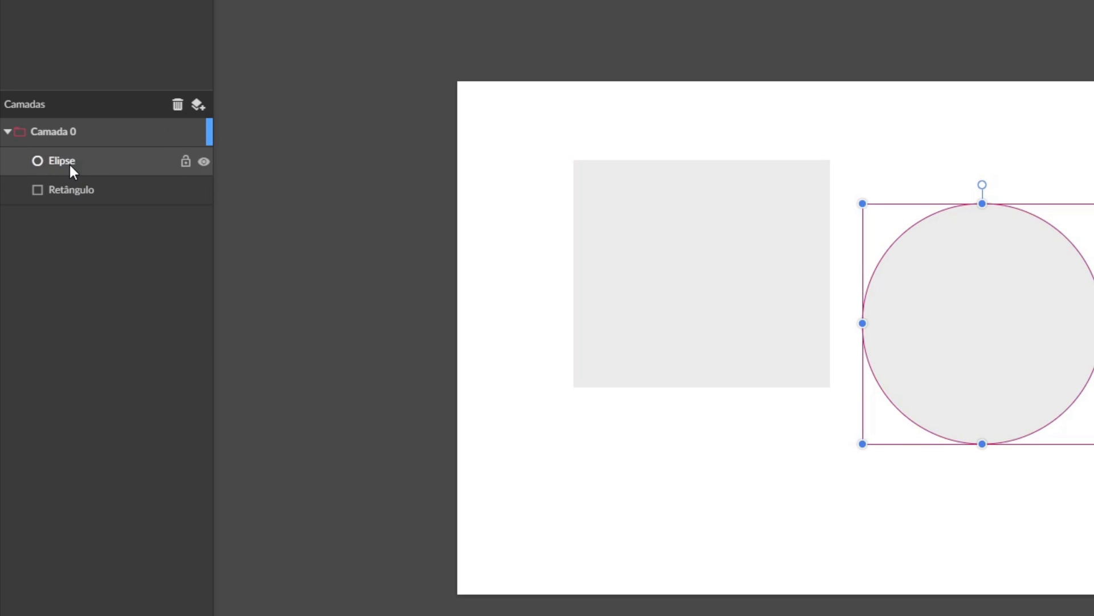
left_click(60, 134)
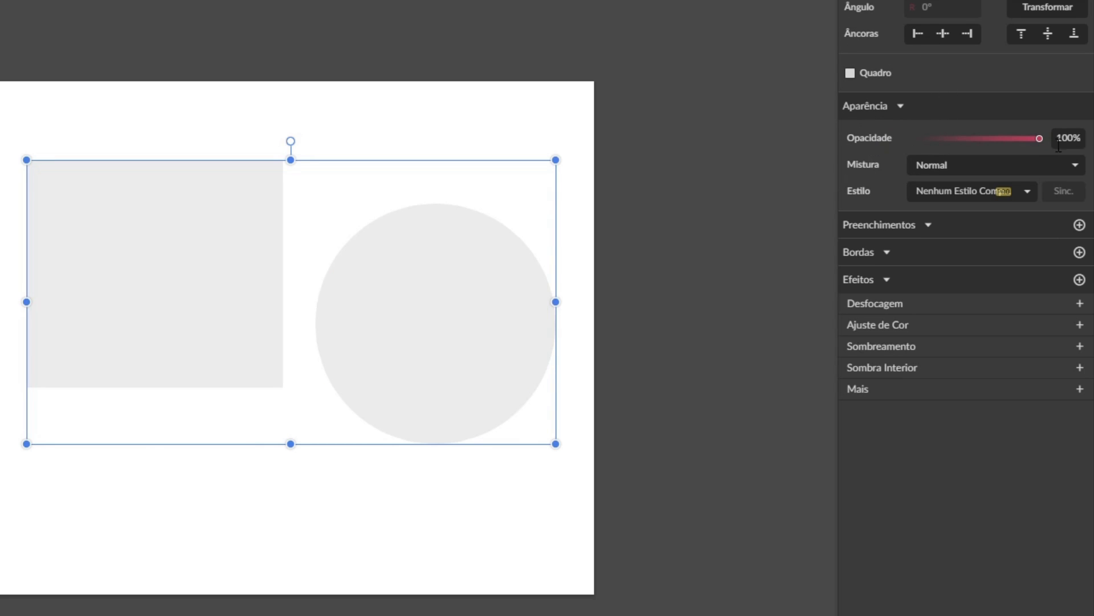
mouse_move(1041, 139)
left_mouse_down()
mouse_move(923, 141)
mouse_move(1048, 139)
left_mouse_up()
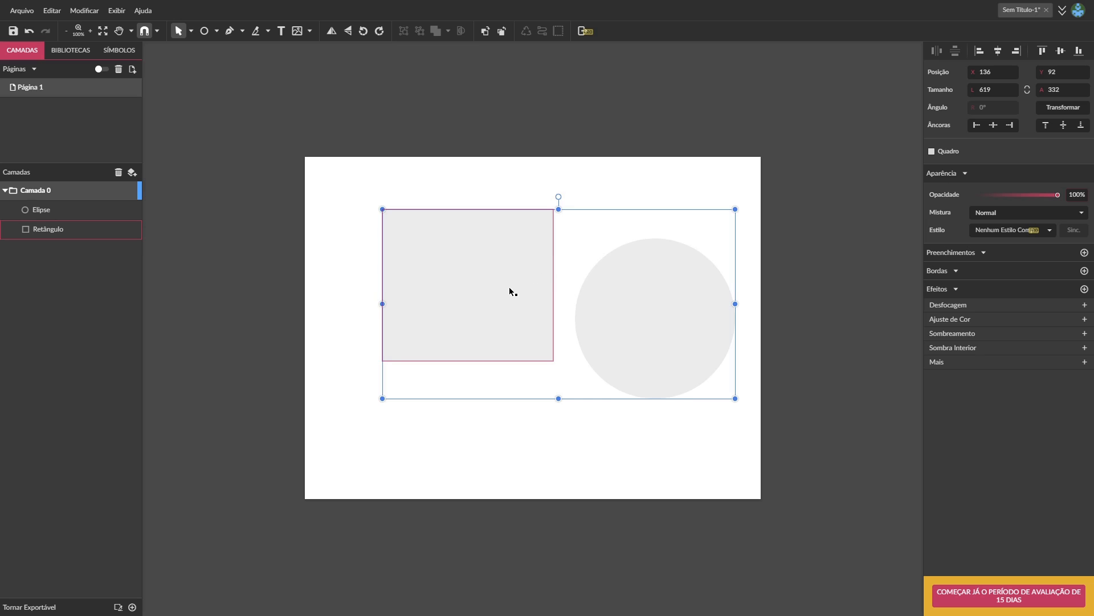
Step: Move the rectangle to about X 87, Y 74 and the circle to about X 267, Y 135, overlapping the rectangle's lower-right corner
left_click_drag(509, 285, 484, 276)
left_click_drag(667, 294, 620, 253)
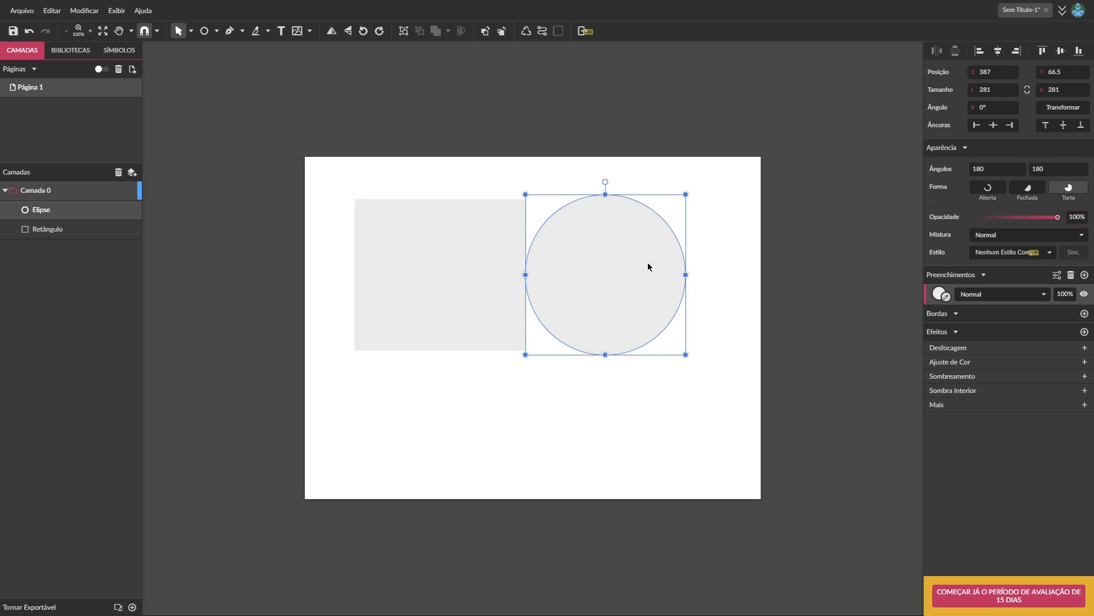
left_click_drag(646, 251, 579, 284)
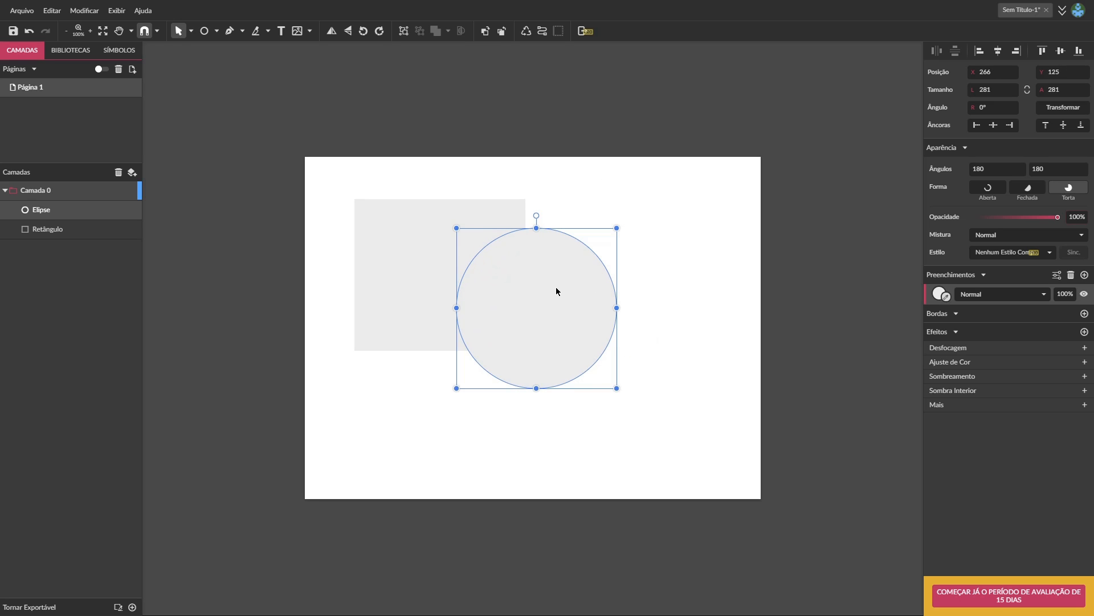
left_click(648, 243)
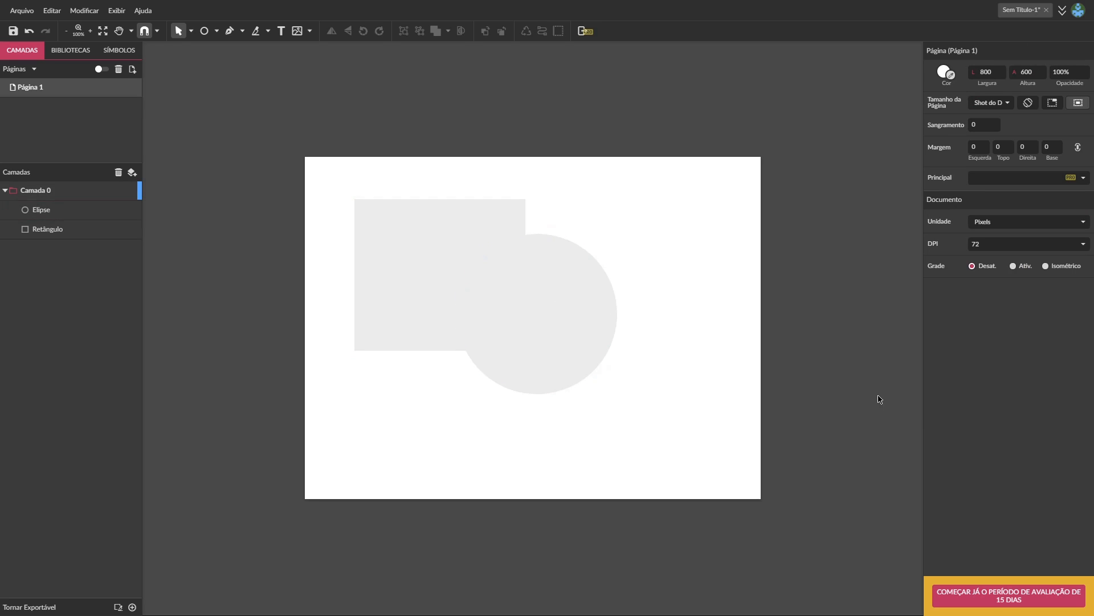
key("ctrl+z")
Step: Change the circle's fill to the medium grey #A4A4A4
left_click(549, 309)
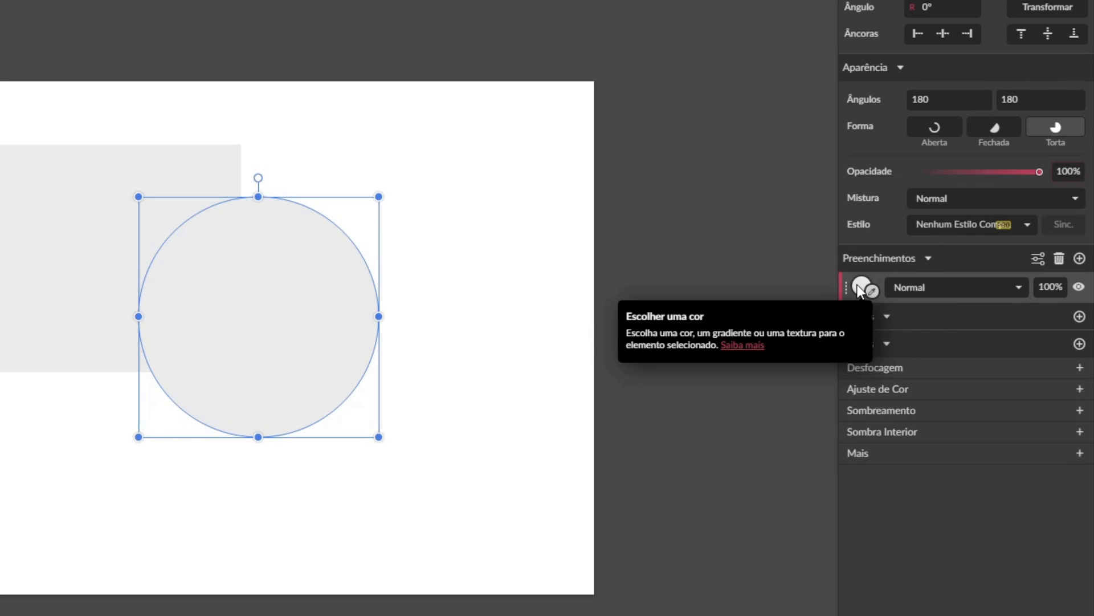
left_click(857, 285)
left_click(852, 367)
left_click_drag(837, 367, 836, 367)
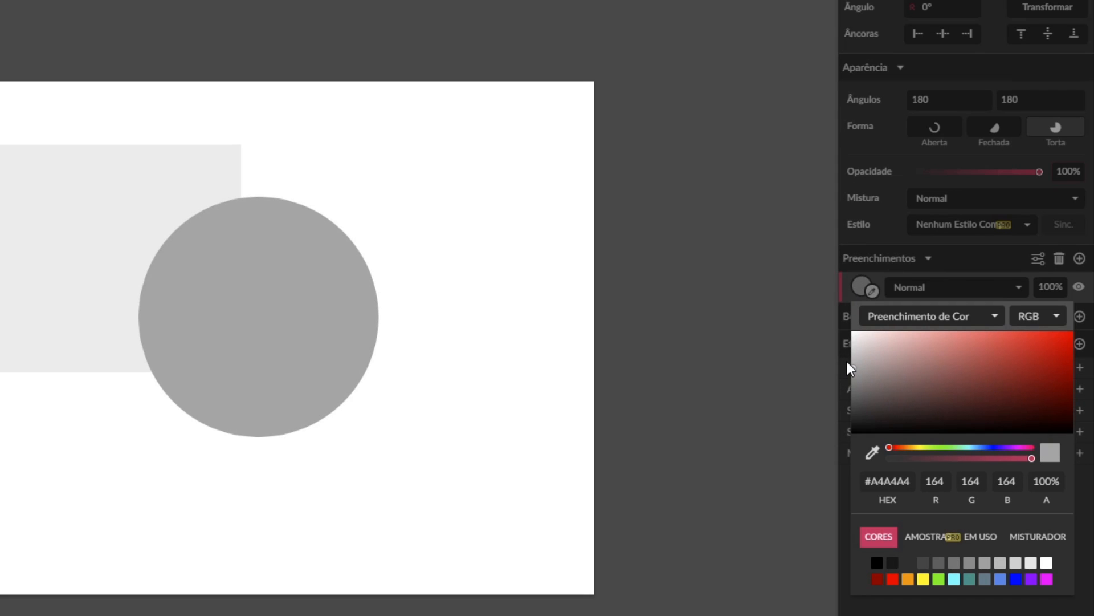
left_click(433, 257)
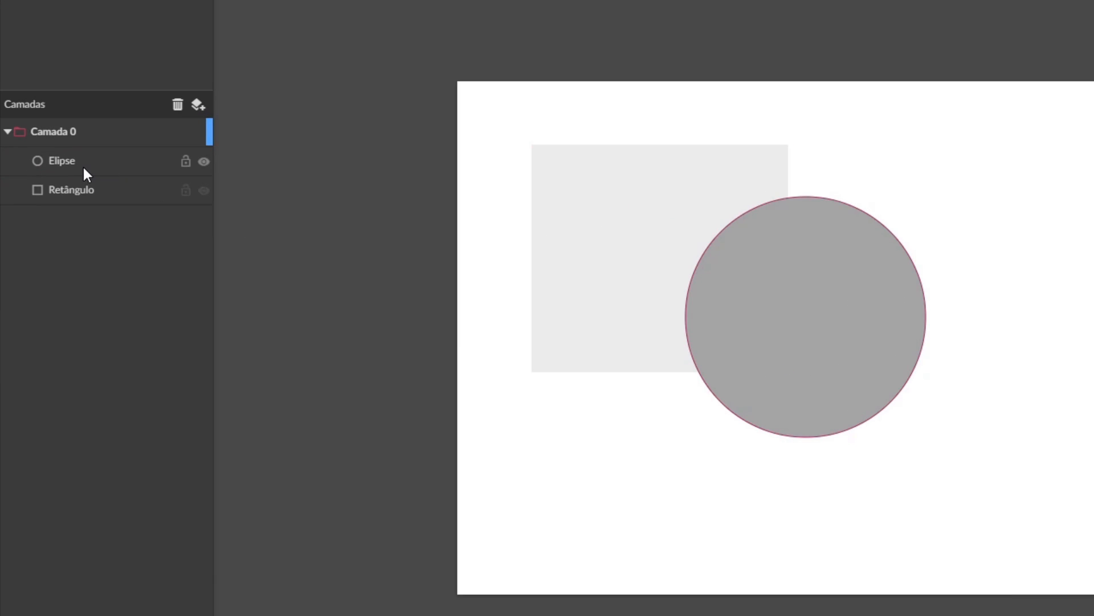
Step: Reorder the ellipse below the rectangle inside Camada 0 so the circle sits behind it
left_click(63, 162)
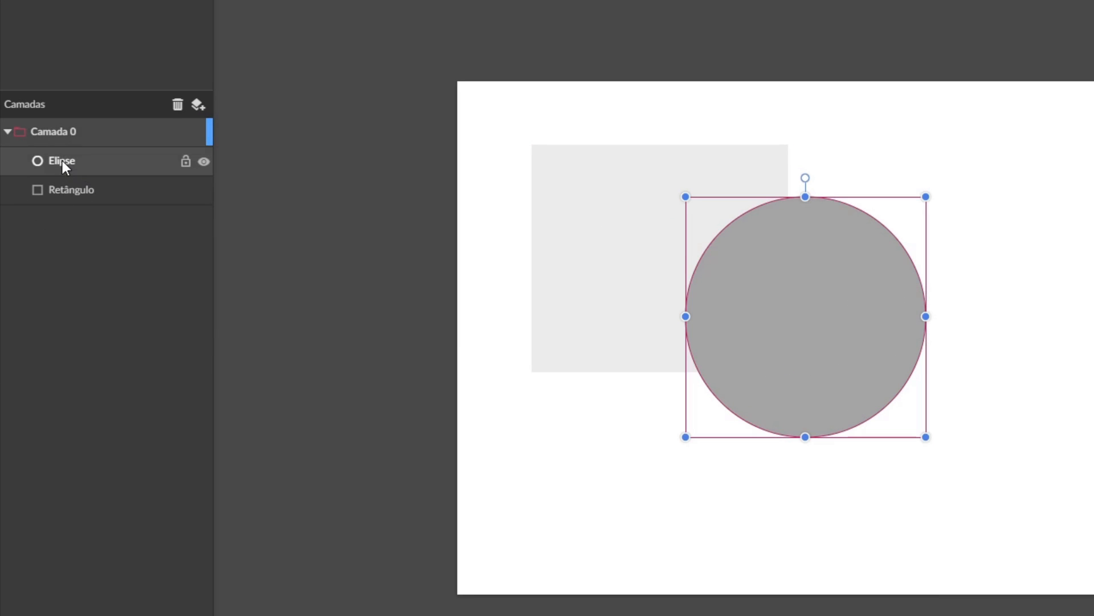
left_click_drag(74, 158, 91, 205)
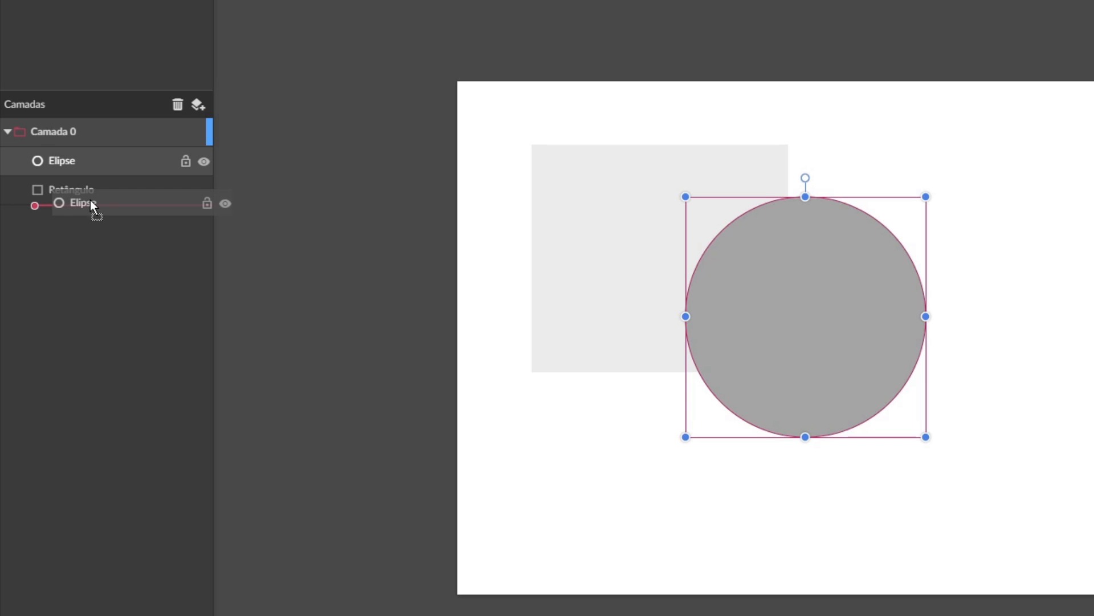
left_click_drag(90, 200, 90, 199)
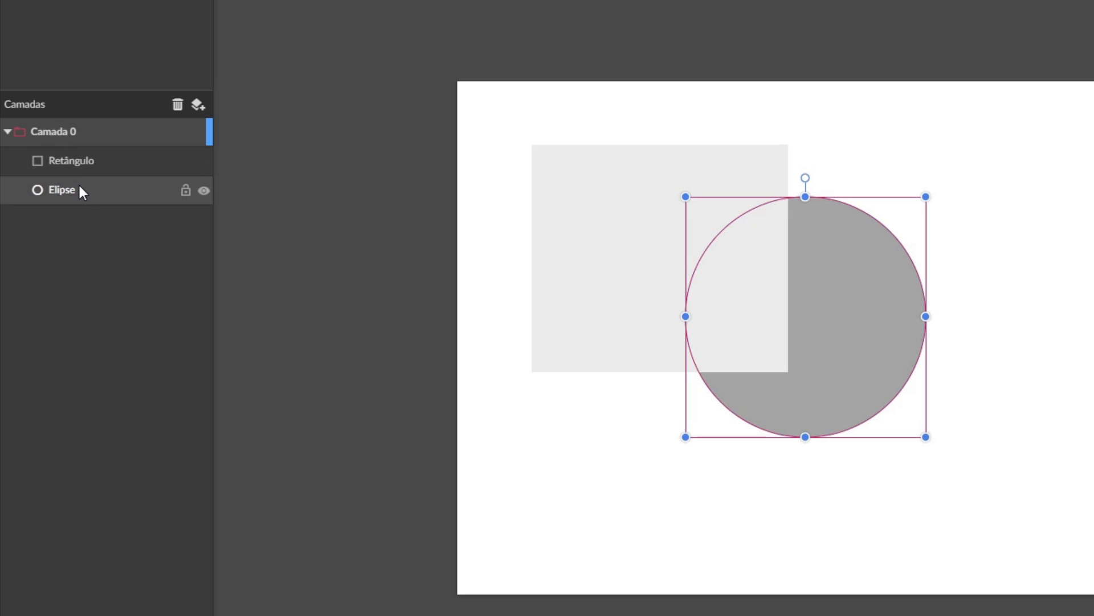
left_click(62, 135)
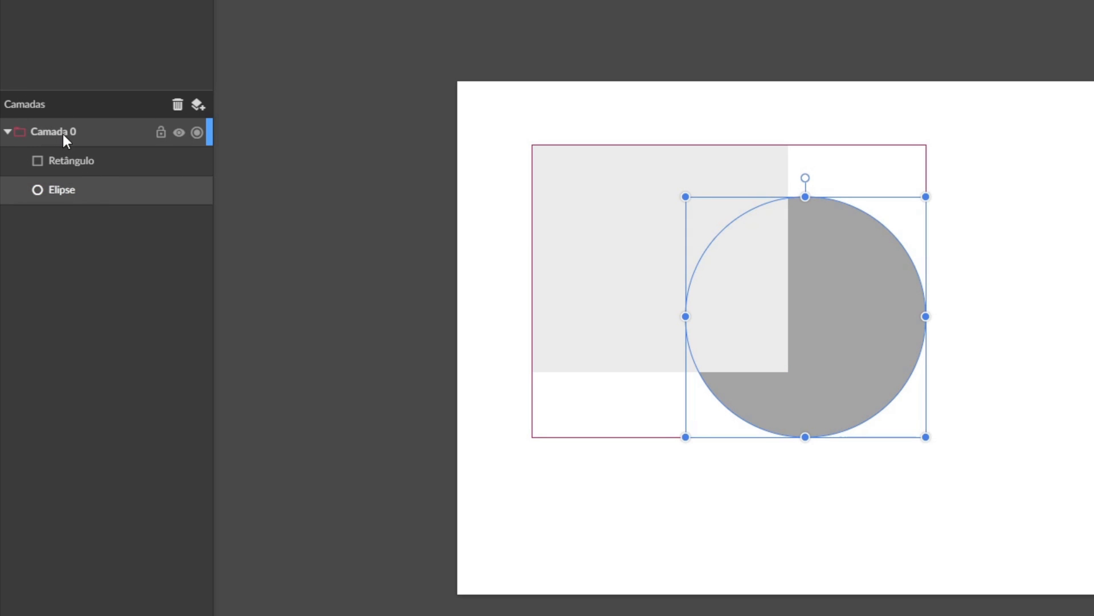
Step: Move the ellipse out of Camada 0 to directly beneath the layer, and select Camada 0
left_click_drag(72, 193, 73, 231)
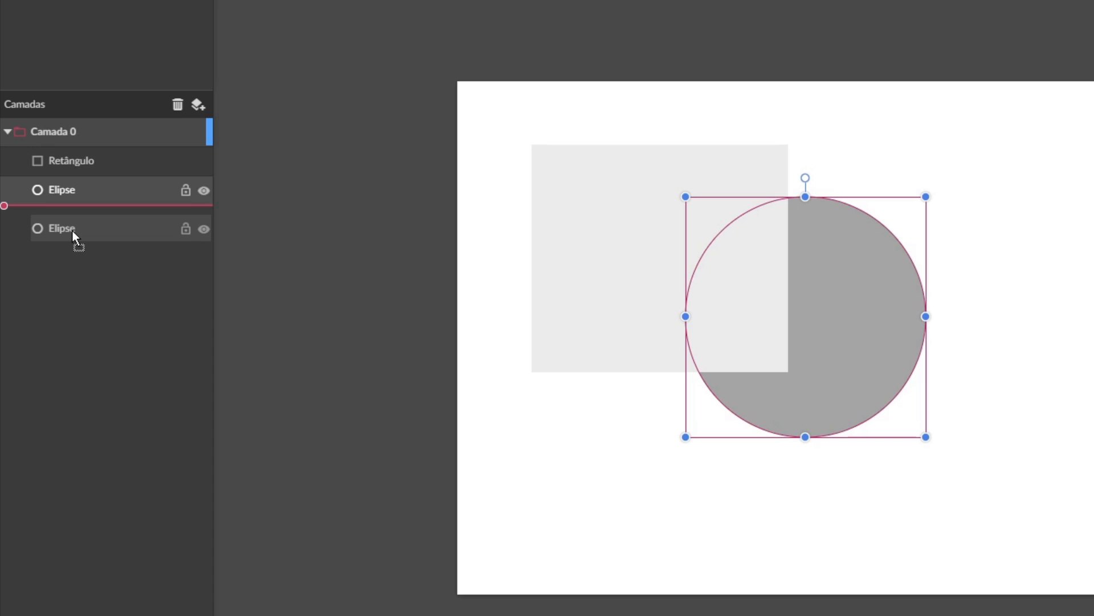
left_click_drag(71, 230, 71, 230)
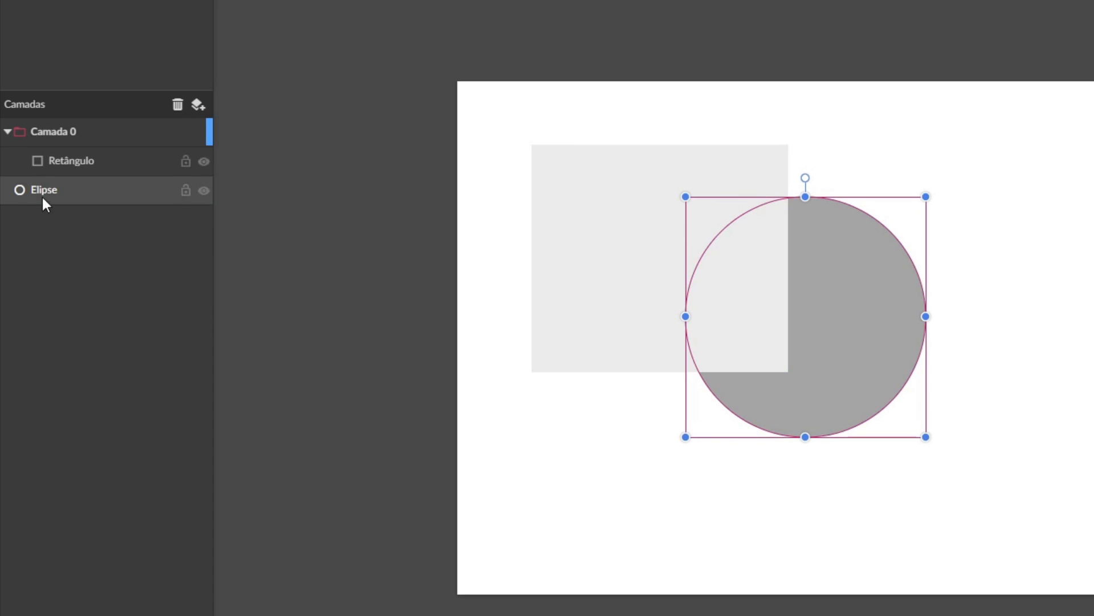
left_click(55, 133)
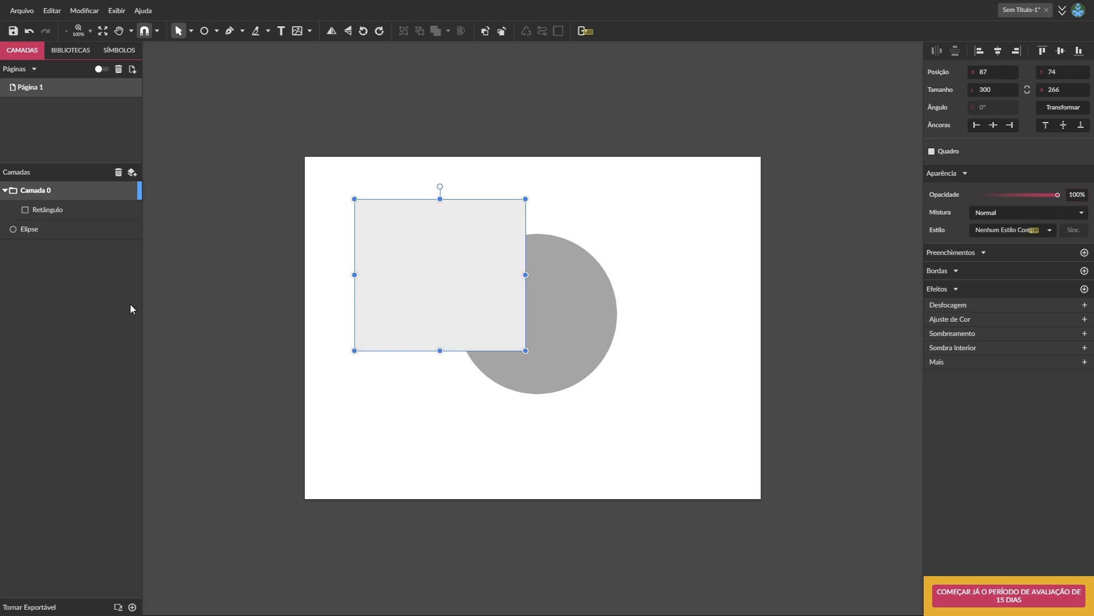
Step: Bring the ellipse forward one level so it sits above Camada 0
left_click(56, 190)
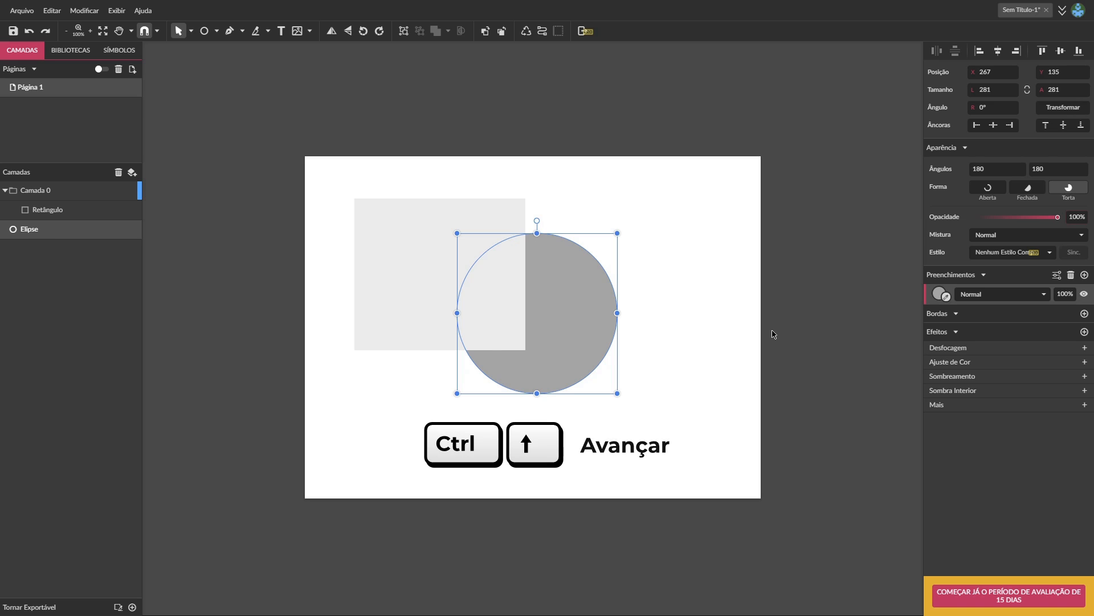
key("ctrl+Up")
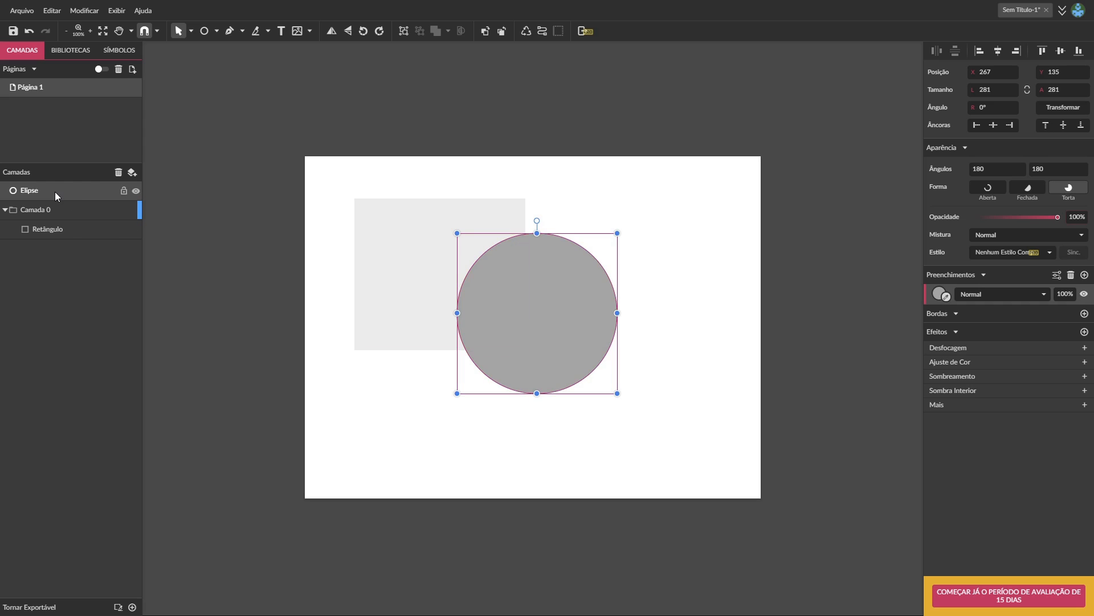
Step: Collapse Camada 0 and send the ellipse back one level so it sits beneath the layer
left_click(5, 210)
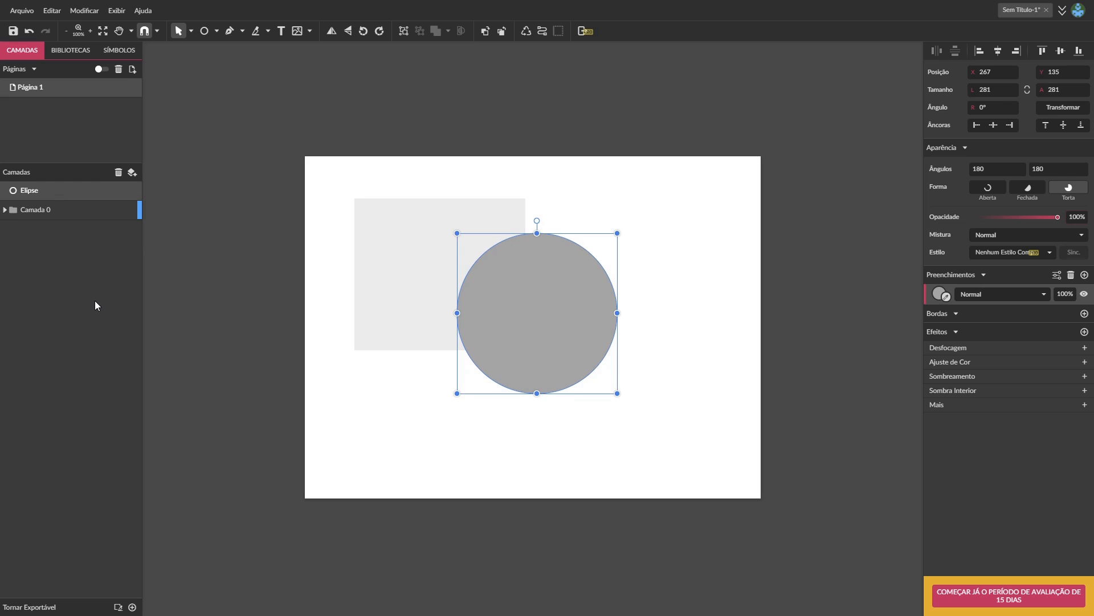
left_click(5, 210)
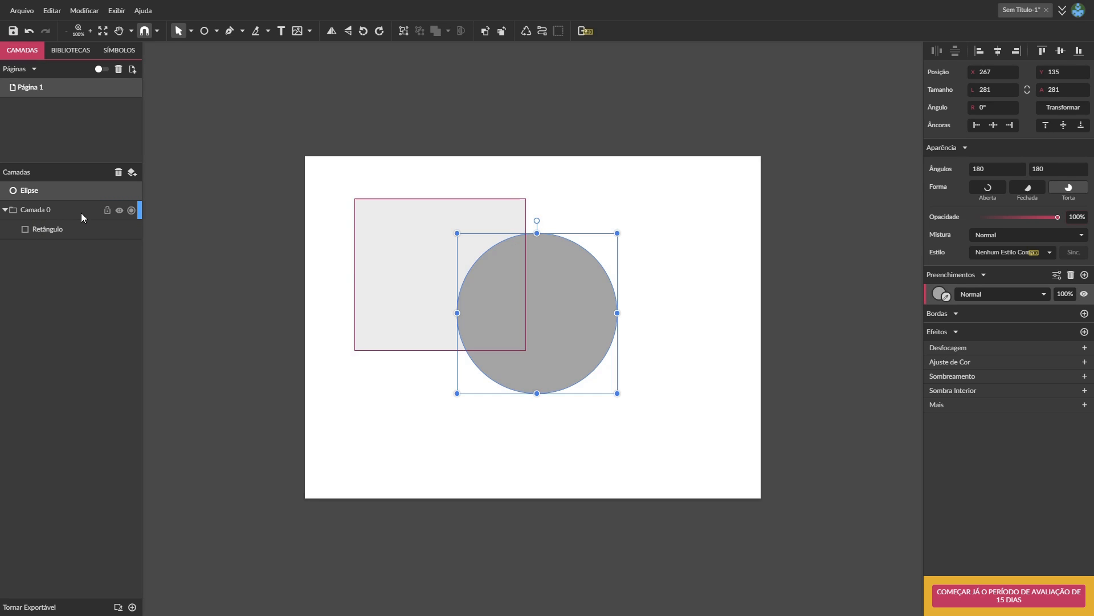
left_click(5, 212)
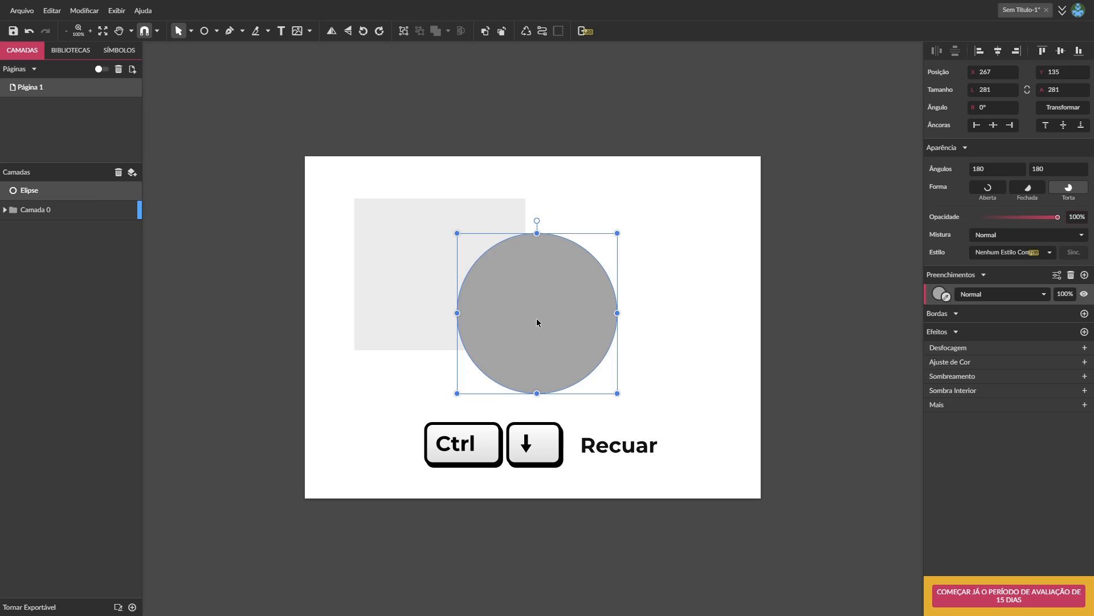
key("ctrl+Down")
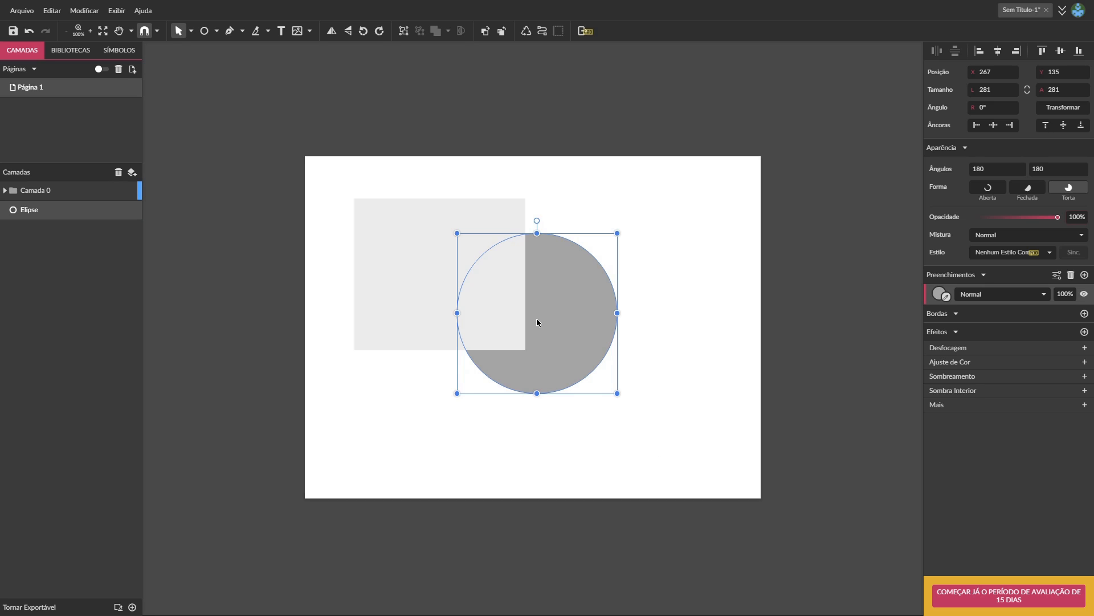
left_click(689, 191)
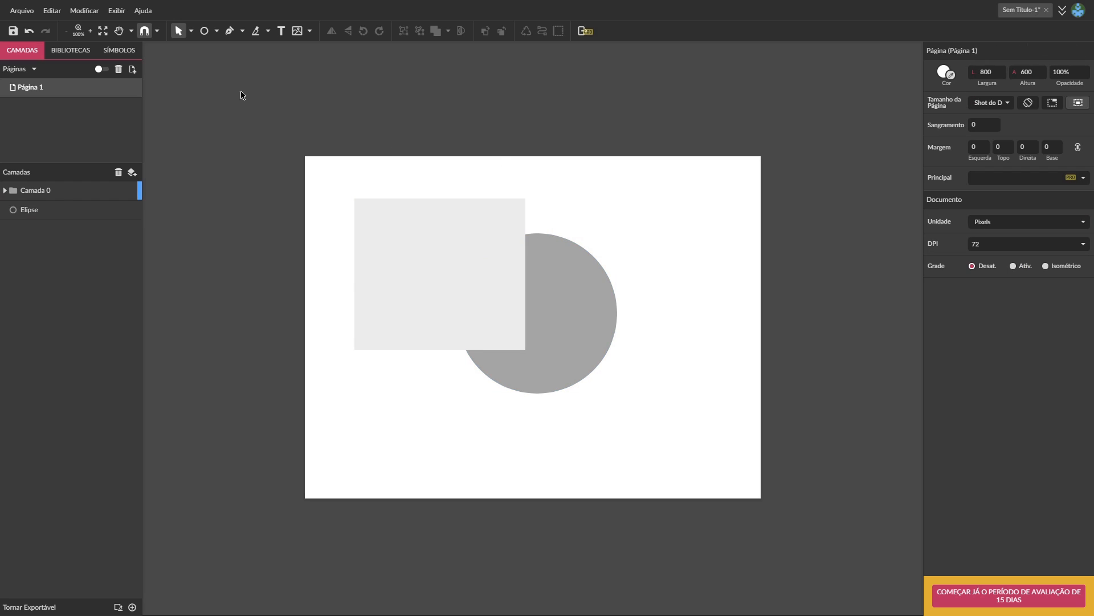
Step: Draw a tilted triangle about 267 by 255 px in the page's upper-right area, overlapping the circle's edge
left_click(209, 32)
left_click(217, 31)
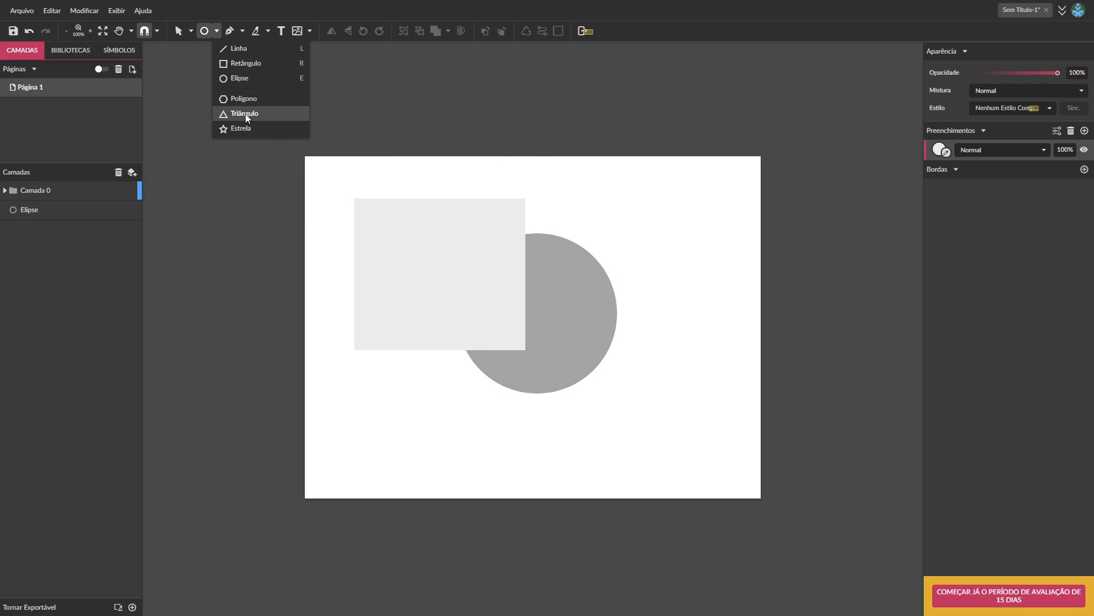
left_click(245, 114)
mouse_move(711, 195)
left_mouse_down()
mouse_move(627, 264)
mouse_move(648, 244)
mouse_move(642, 253)
left_mouse_up()
left_click_drag(696, 213, 630, 259)
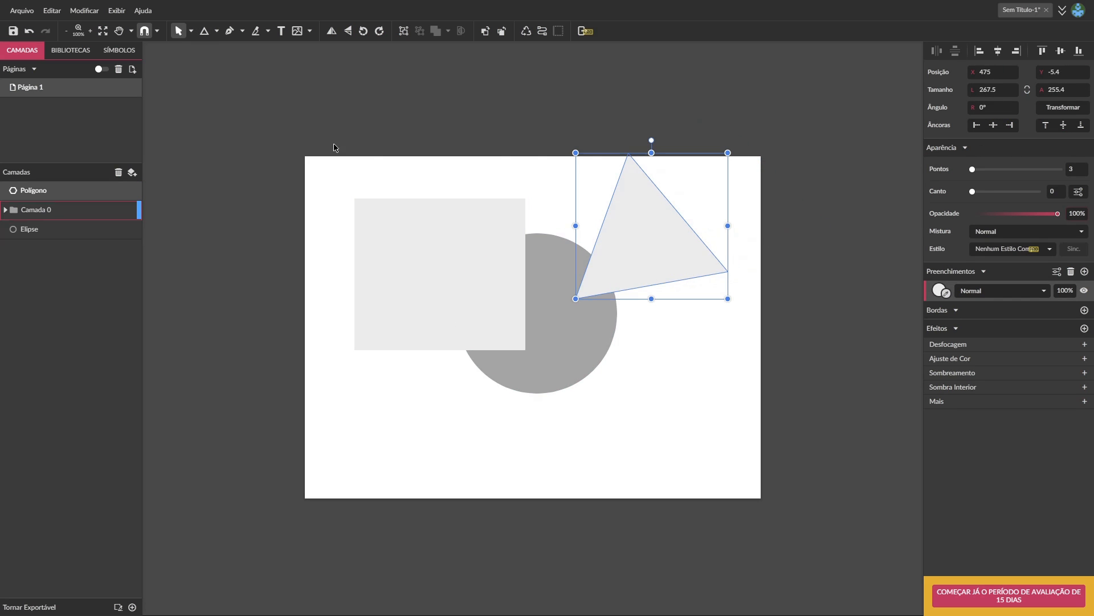
Step: Draw a five-pointed star about 201 by 191 px overlapping the bottom of the circle
left_click(217, 31)
left_click(238, 128)
left_click_drag(479, 464, 516, 418)
left_click_drag(472, 469, 547, 421)
left_click(696, 389)
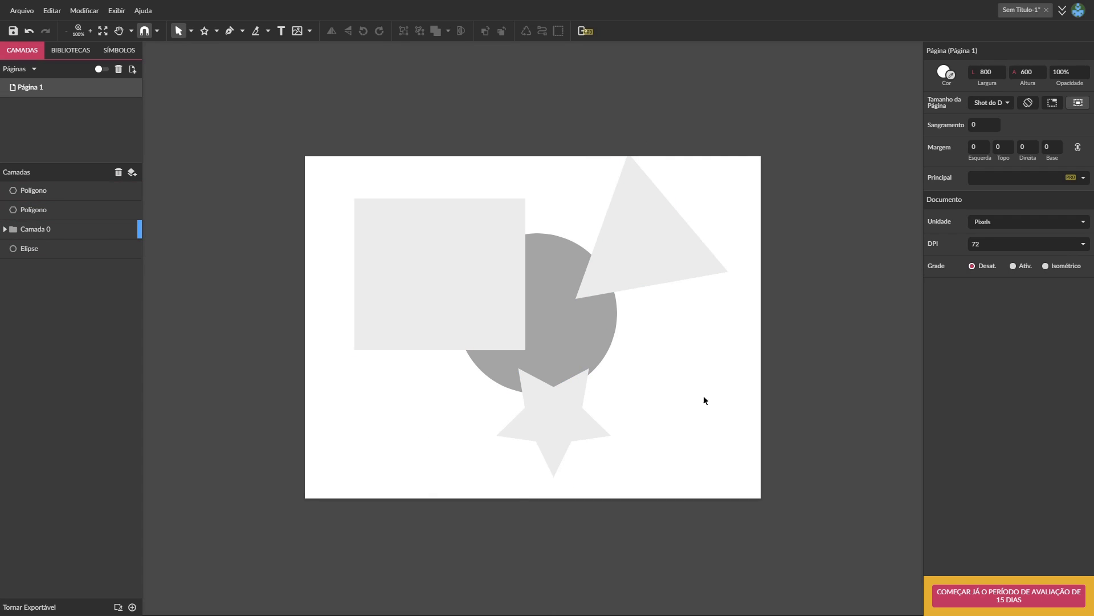
Step: Bring the ellipse forward one level at a time until it is above all the other shapes
left_click(589, 330)
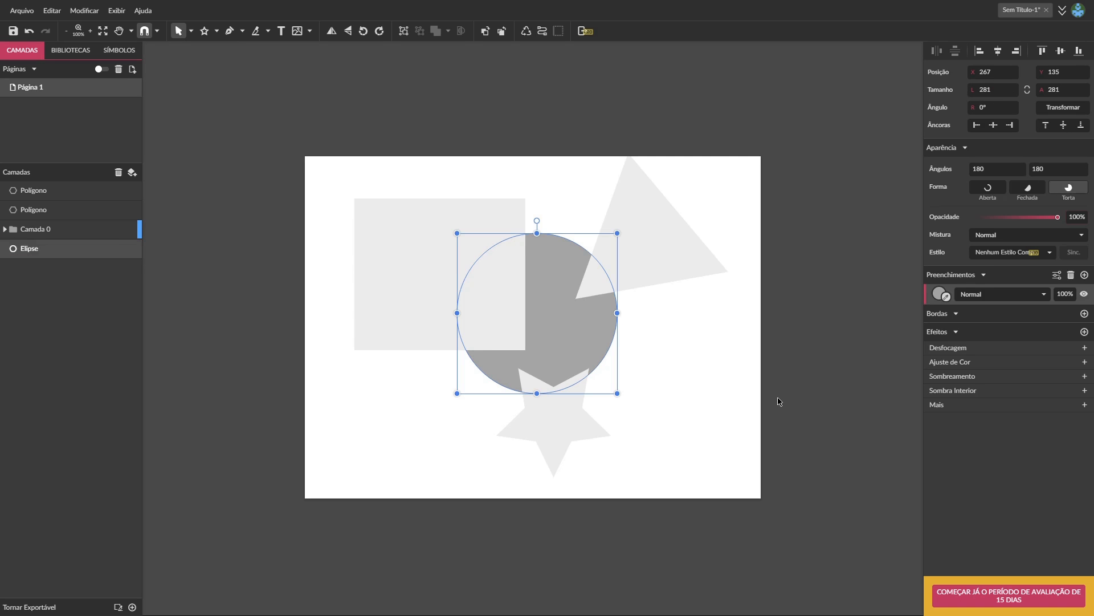
key("ctrl+Up")
key("ctrl+Up")
key("ctrl+Up")
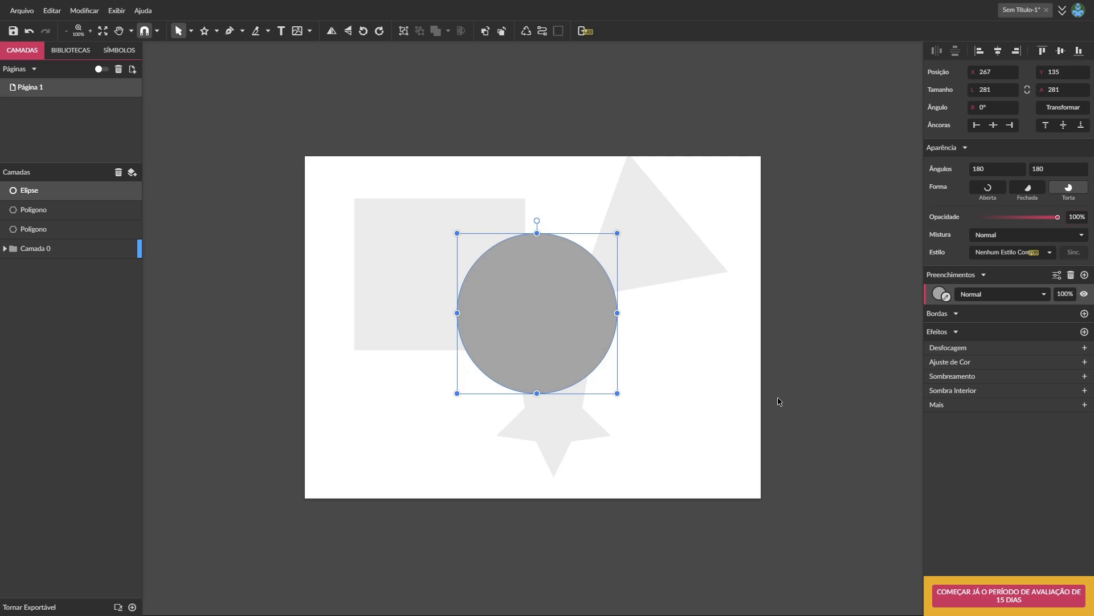
Step: Send the ellipse backward three levels so it sits beneath Camada 0
key("ctrl+Down")
key("ctrl+Down")
key("ctrl+Down")
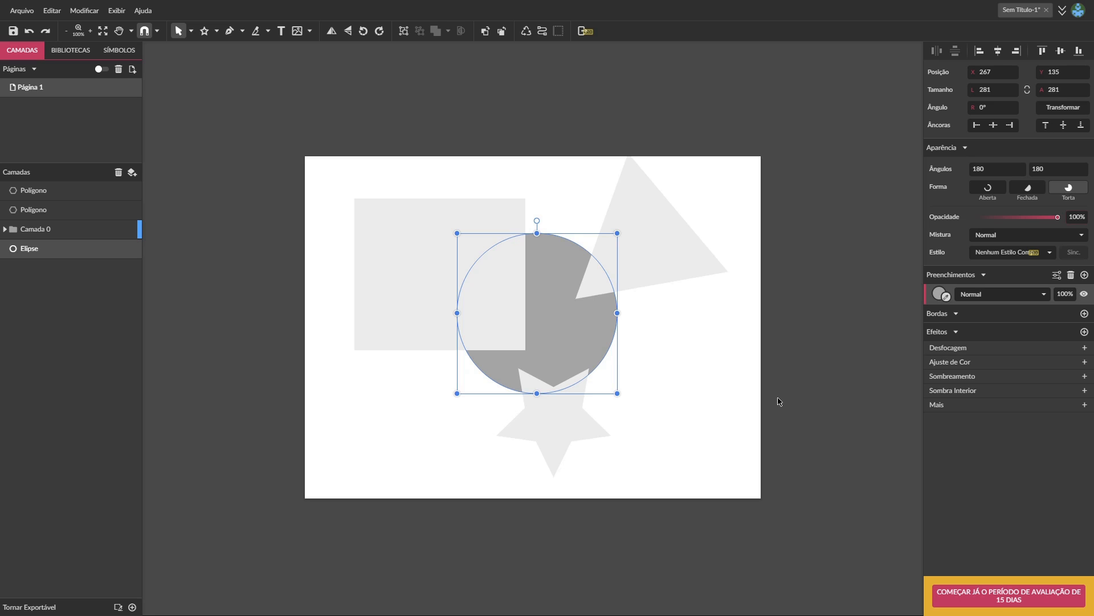
Step: Bring the ellipse to the front of the stack in one go and send it all the way to the back
key("ctrl+shift+Up")
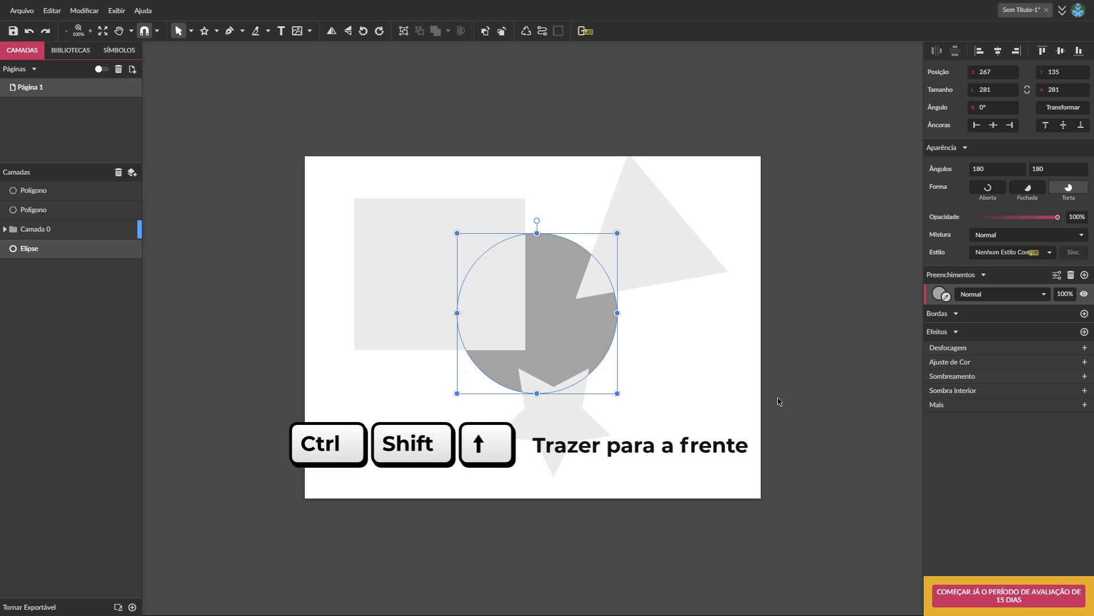
key("ctrl+shift+Up")
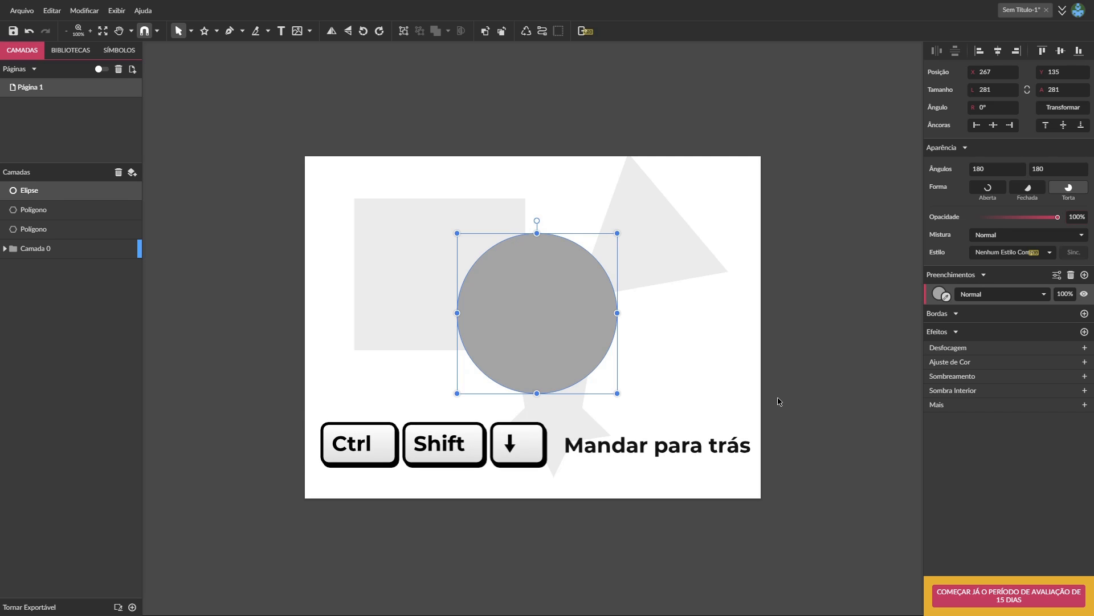
key("ctrl+shift+Down")
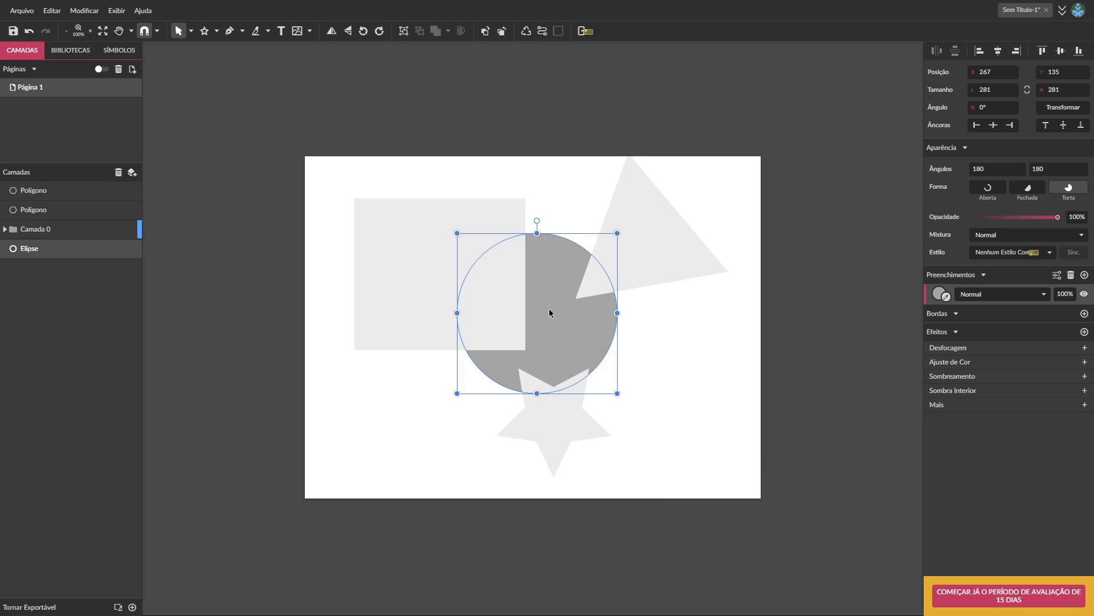
Step: Inspect the Organizar stacking commands available for the ellipse, including Recuar and Mandar para Trás
right_click(549, 313)
mouse_move(562, 317)
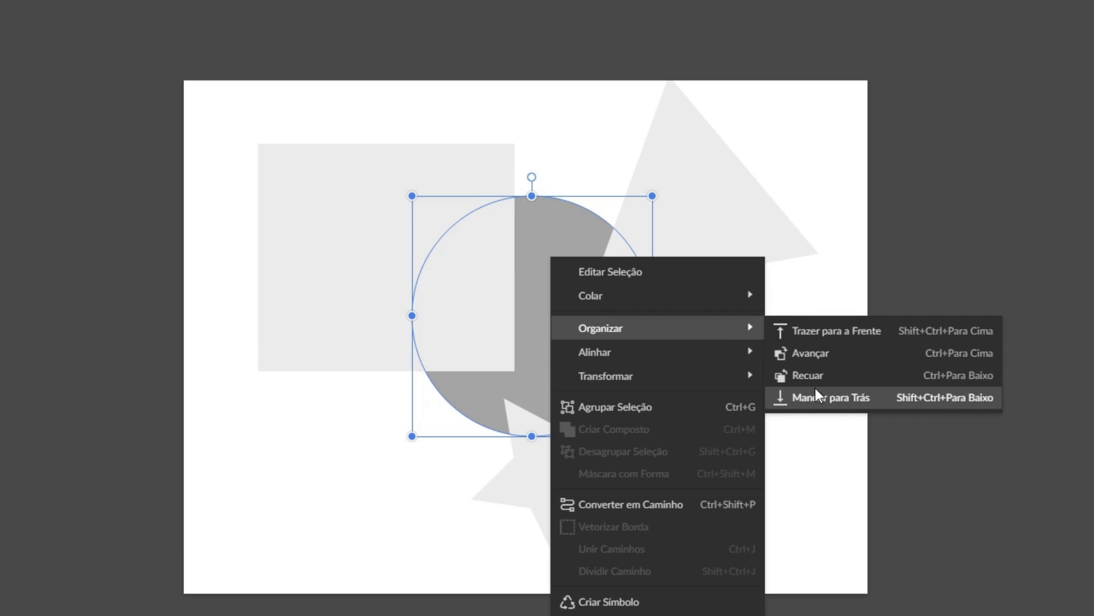
left_click(817, 390)
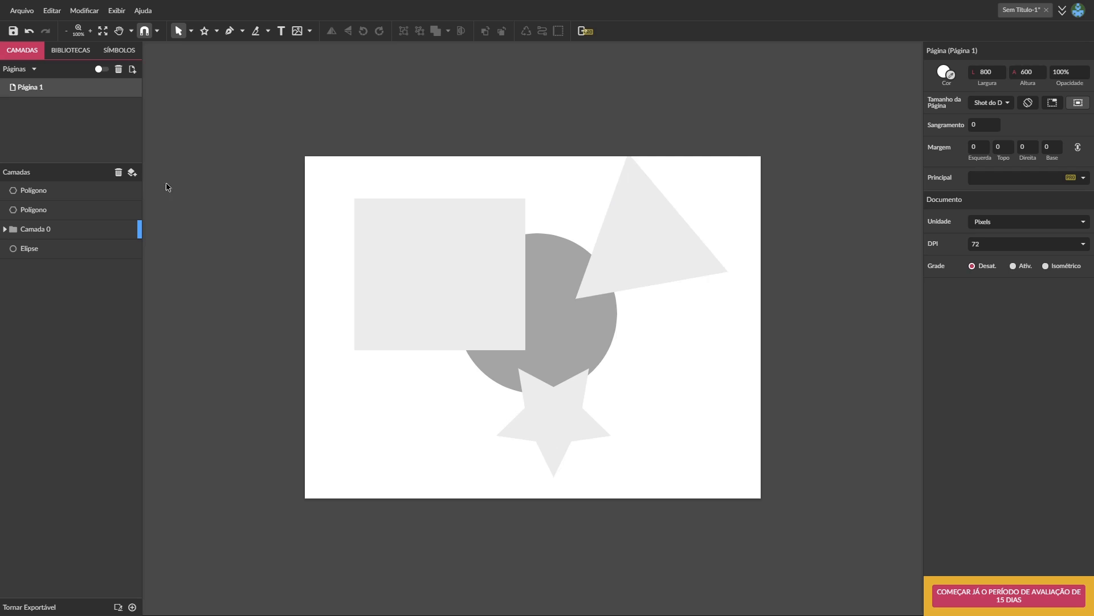
left_click(49, 229)
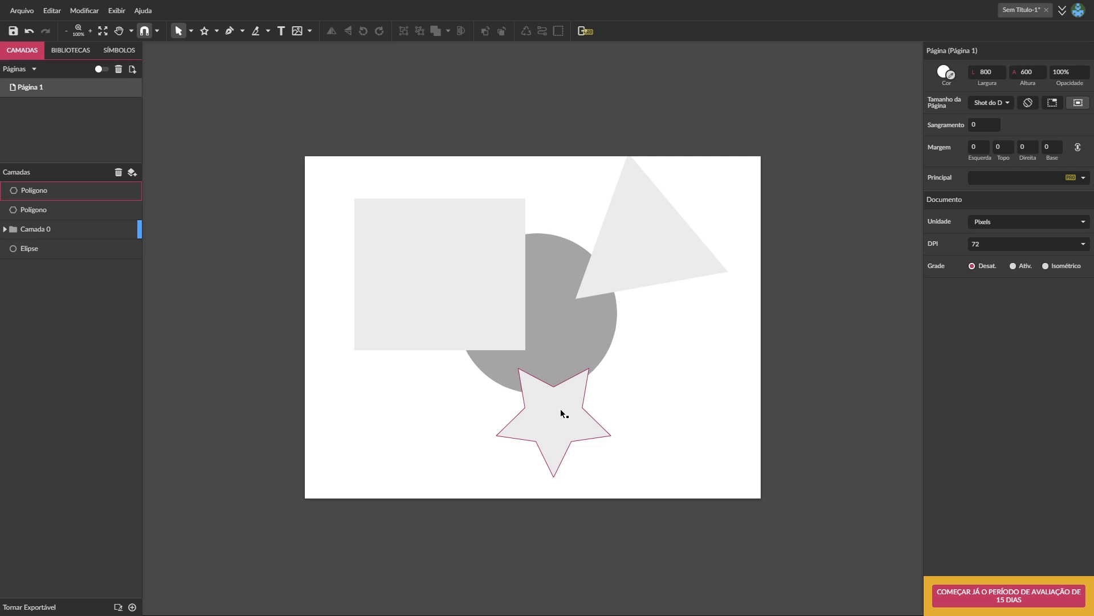
Step: Move the star beneath the triangle to about X 565, Y 244 and group the two shapes
left_click_drag(563, 419, 691, 344)
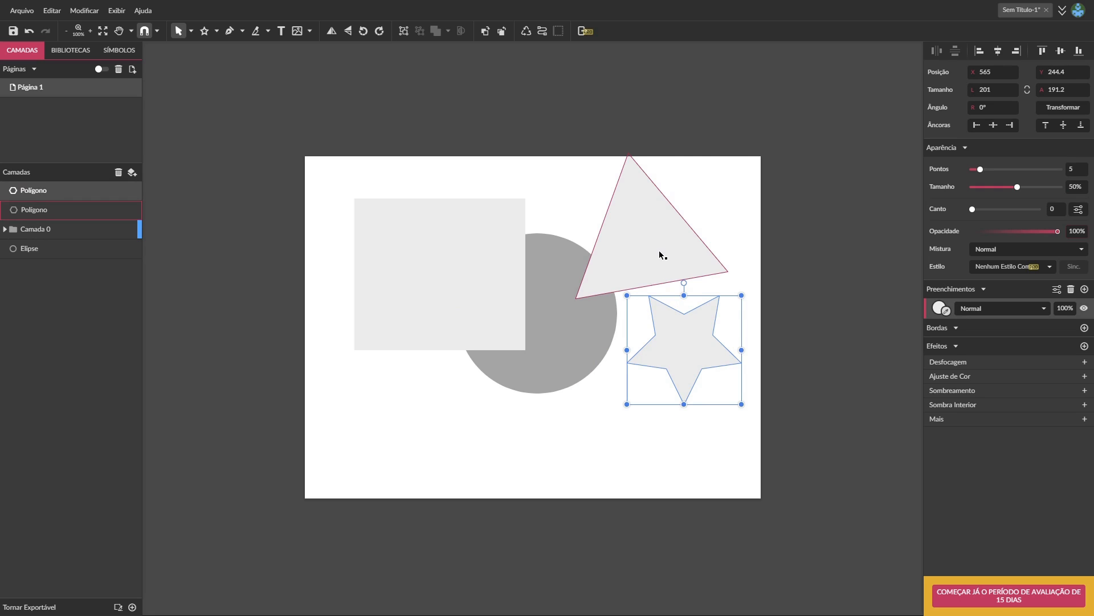
left_click(660, 252, "shift")
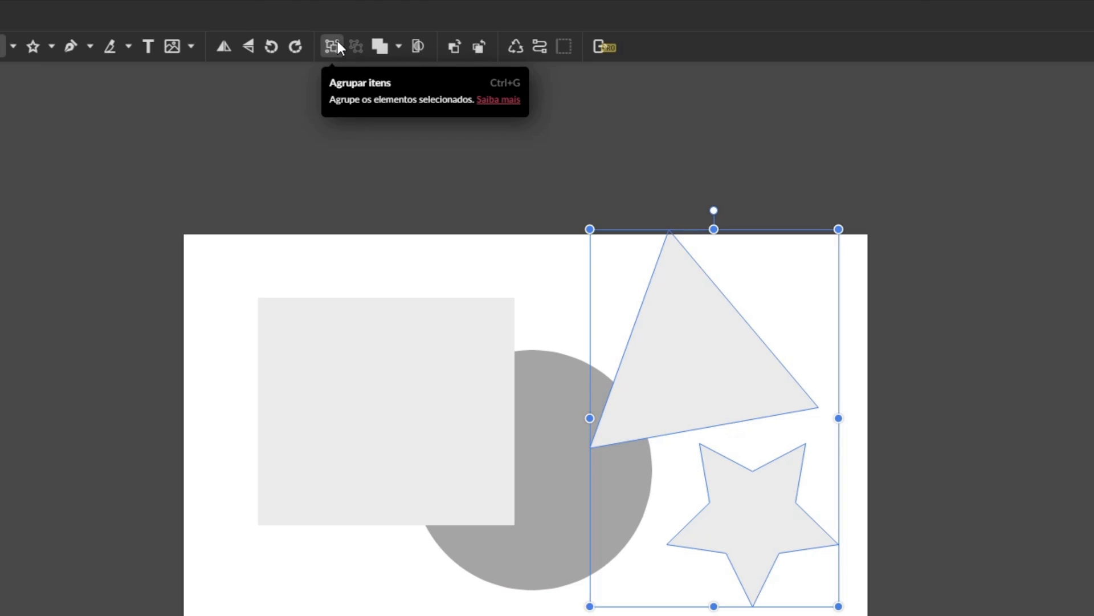
left_click(337, 43)
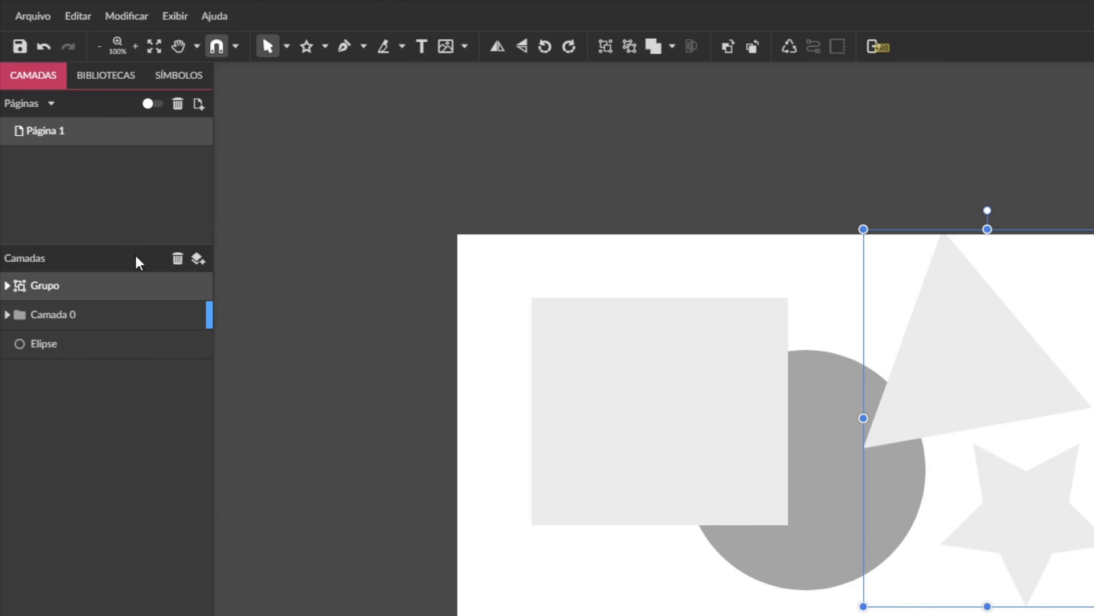
left_click(61, 288)
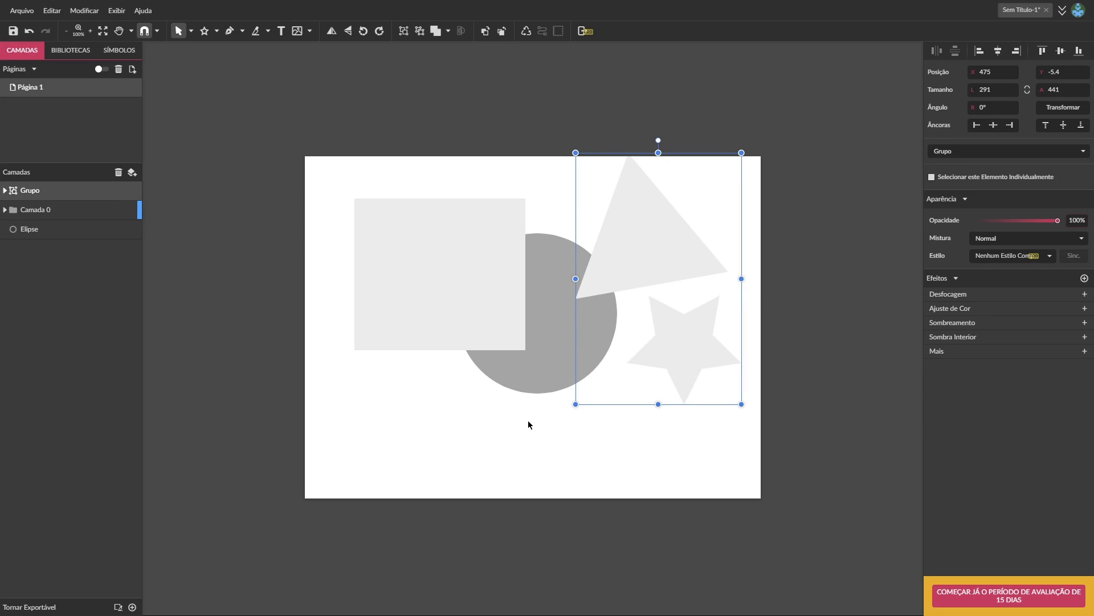
Step: Ungroup and regroup the triangle and star, and check the group's contents in the layer list
key("ctrl+shift+g")
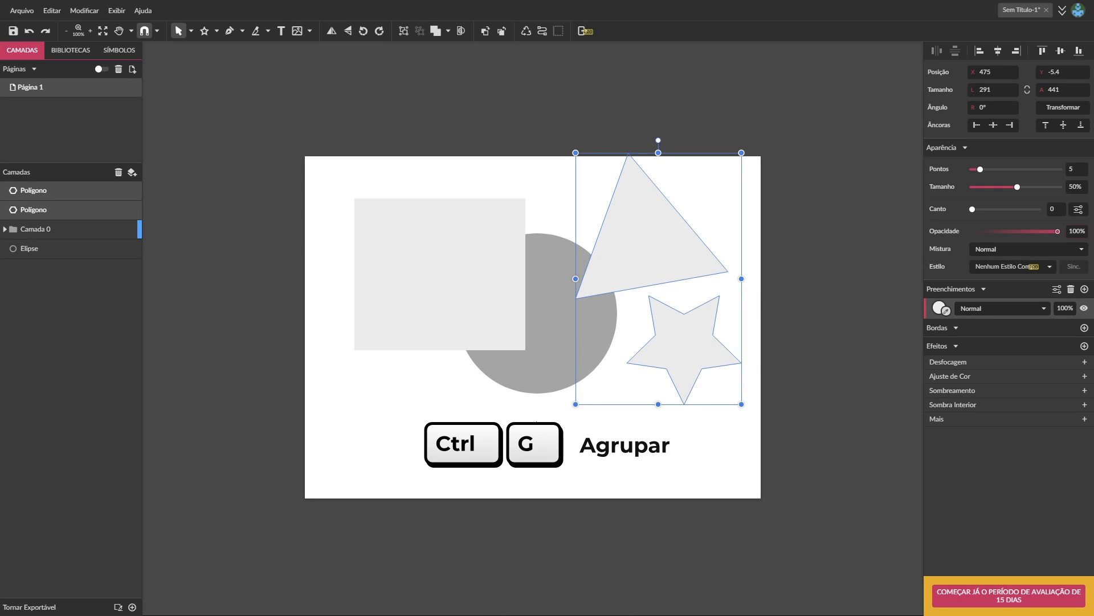
key("ctrl+g")
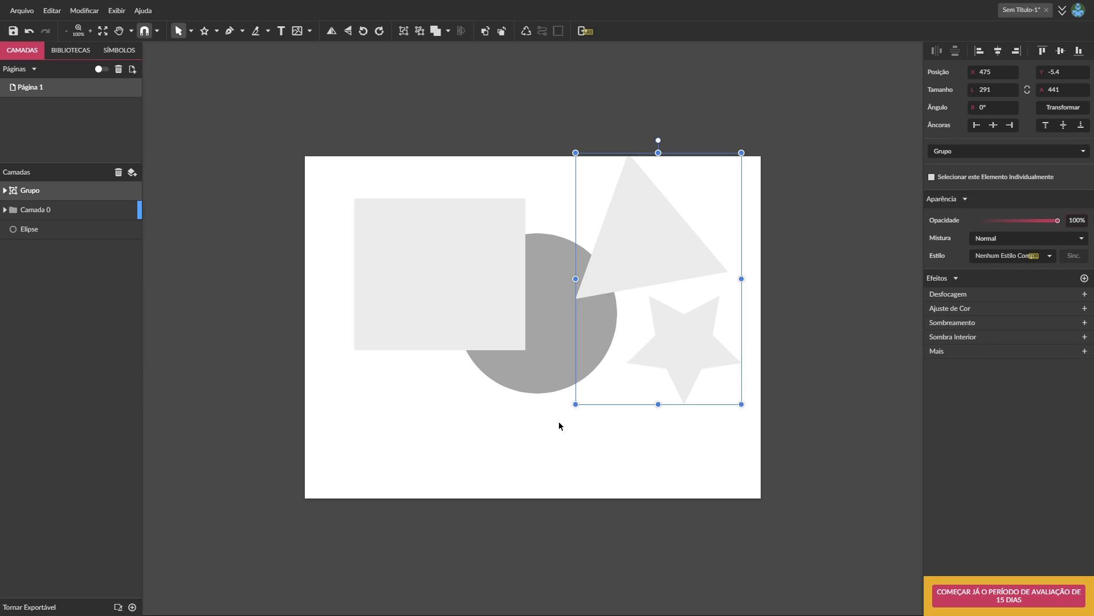
left_click(5, 191)
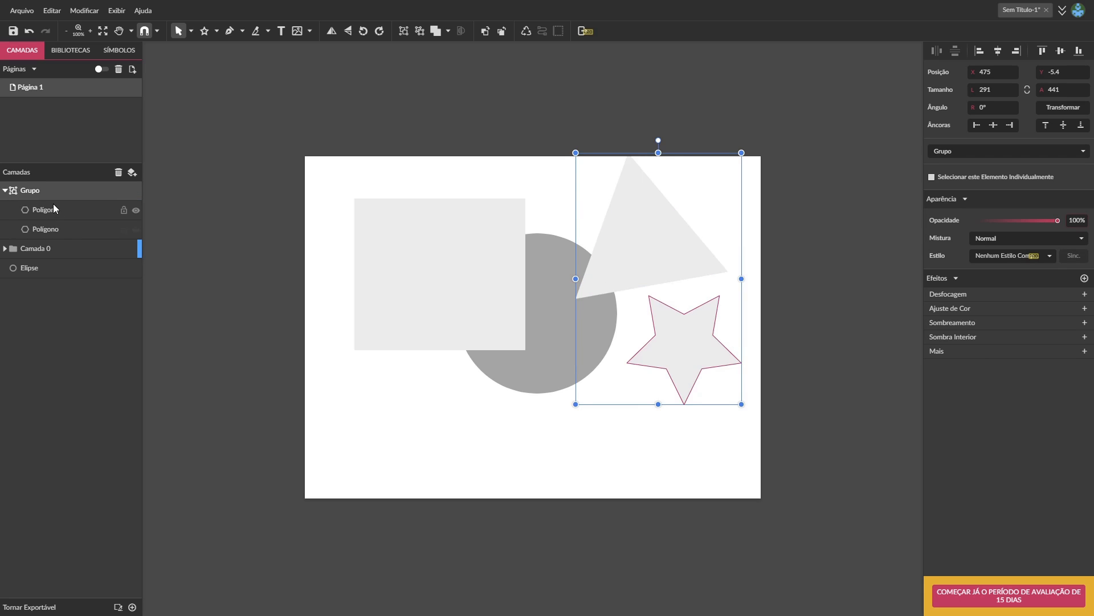
left_click(5, 192)
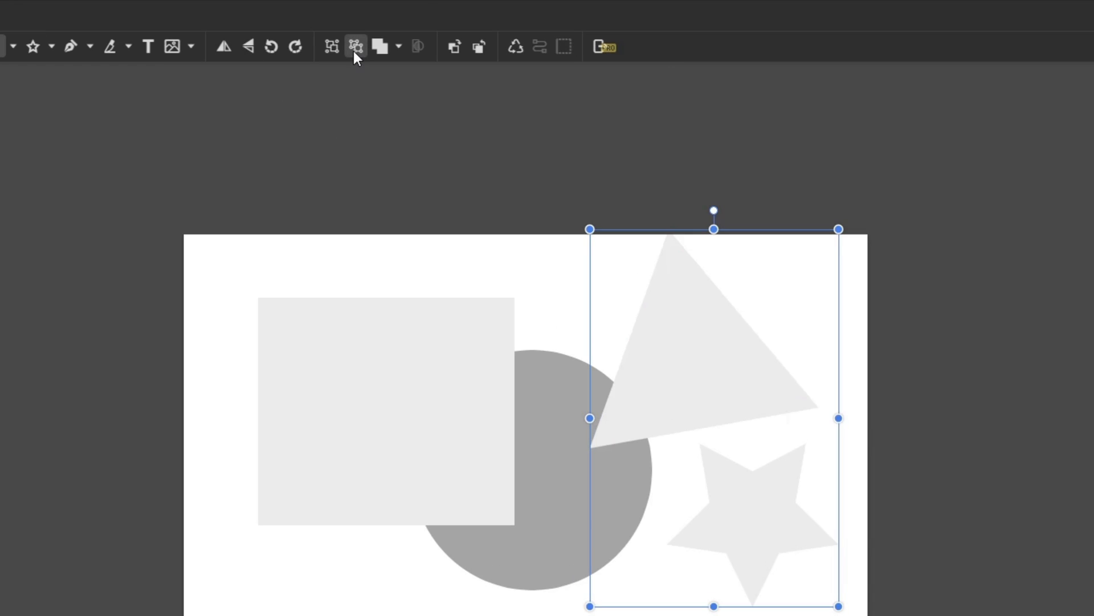
Step: Ungroup the triangle and star, undo the ungrouping, and ungroup them again into separate shapes
left_click(354, 47)
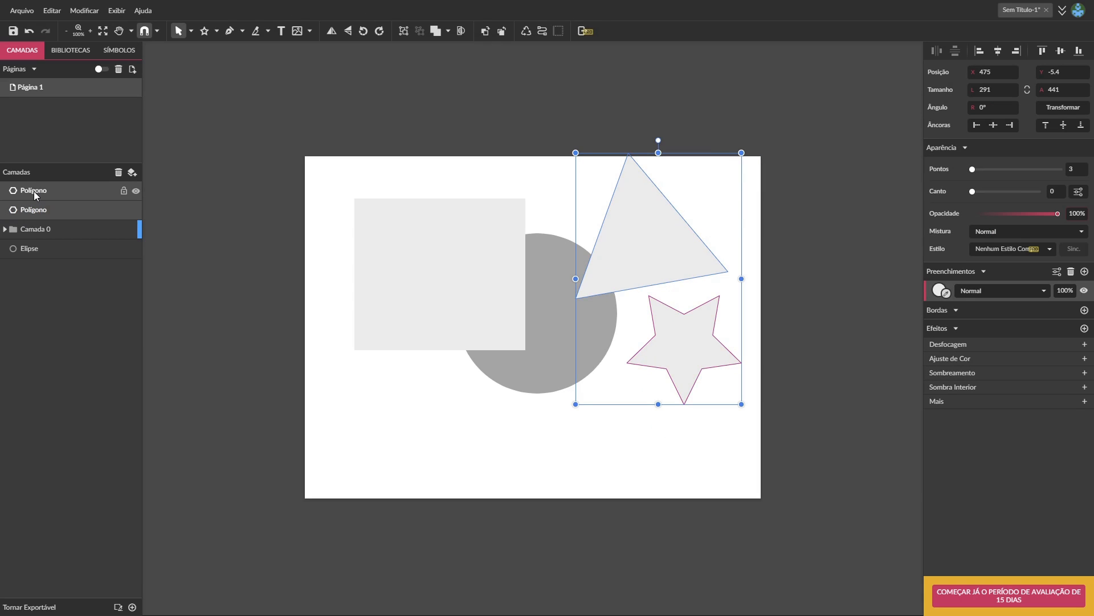
key("ctrl+z")
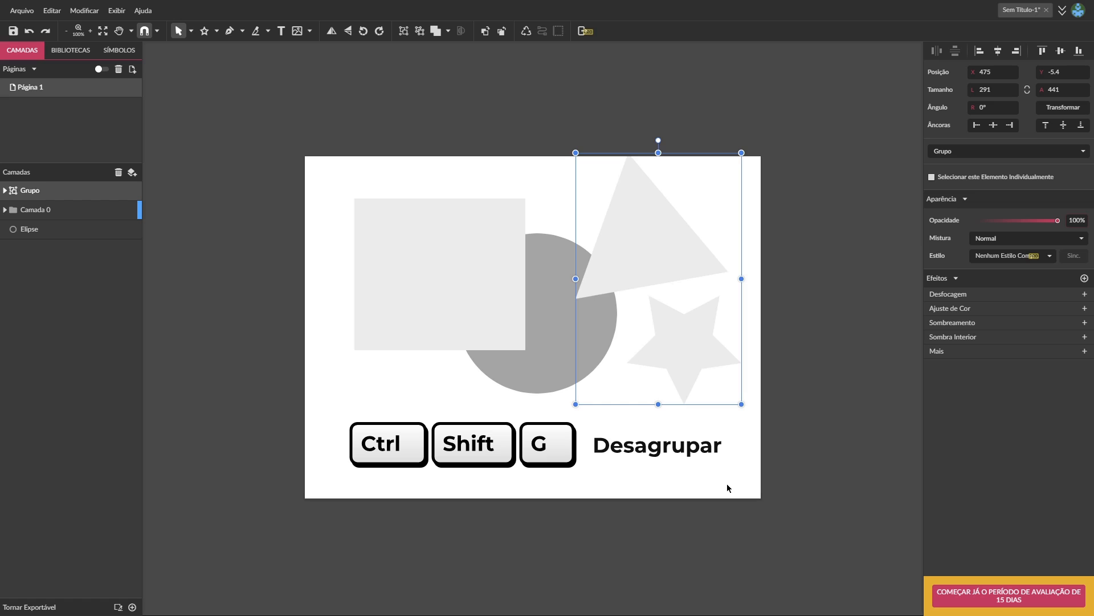
key("ctrl+shift+g")
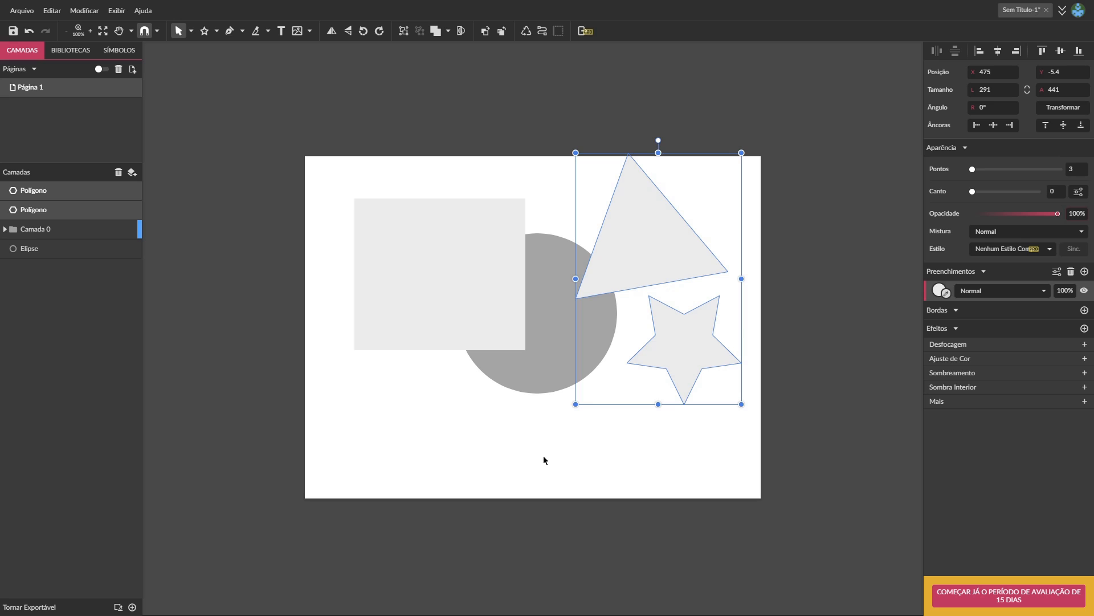
Step: Move the star and triangle to the page's lower-right area so that they overlap each other
left_click(697, 451)
left_click(689, 342)
left_click_drag(686, 350, 721, 275)
left_click(646, 248, "shift")
left_click_drag(641, 297, 595, 385)
left_click(450, 447)
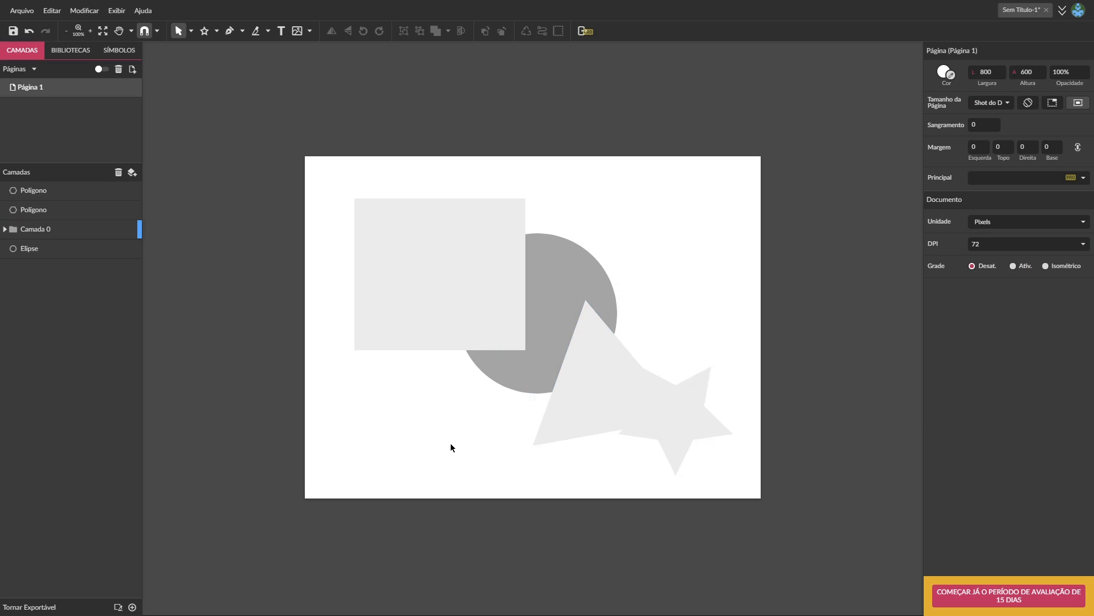
Step: Move the rectangle to the page's upper-left corner and the circle to about X 156, Y 69
left_click_drag(444, 262, 405, 225)
left_click_drag(557, 285, 496, 248)
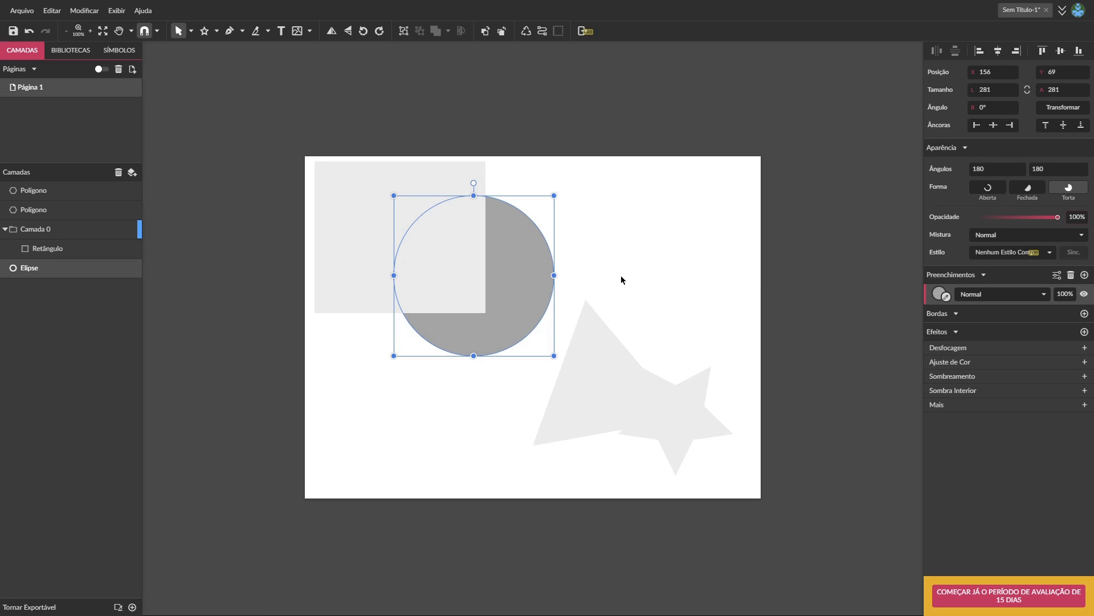
left_click(673, 318)
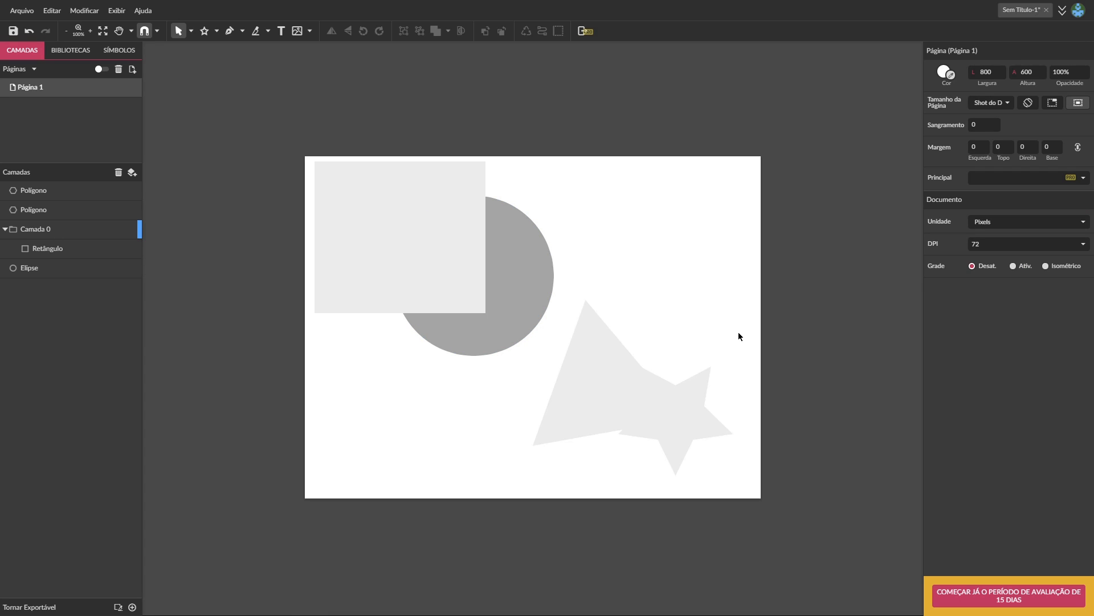
Step: Combine the overlapping triangle and star into a compound shape with União and expand it in the layer list
left_click_drag(696, 369, 581, 471)
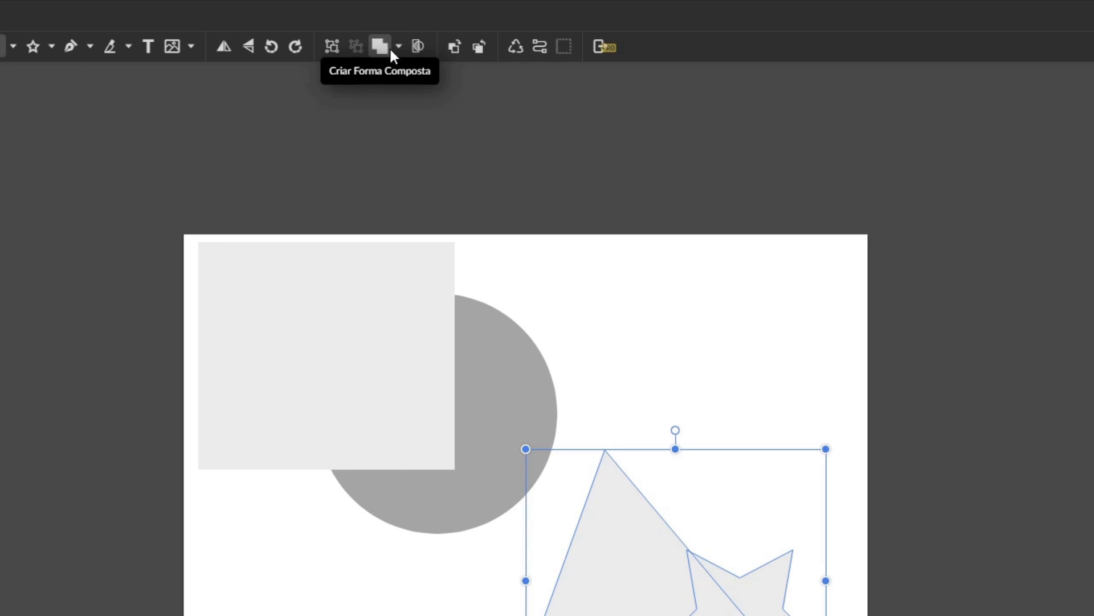
left_click(398, 51)
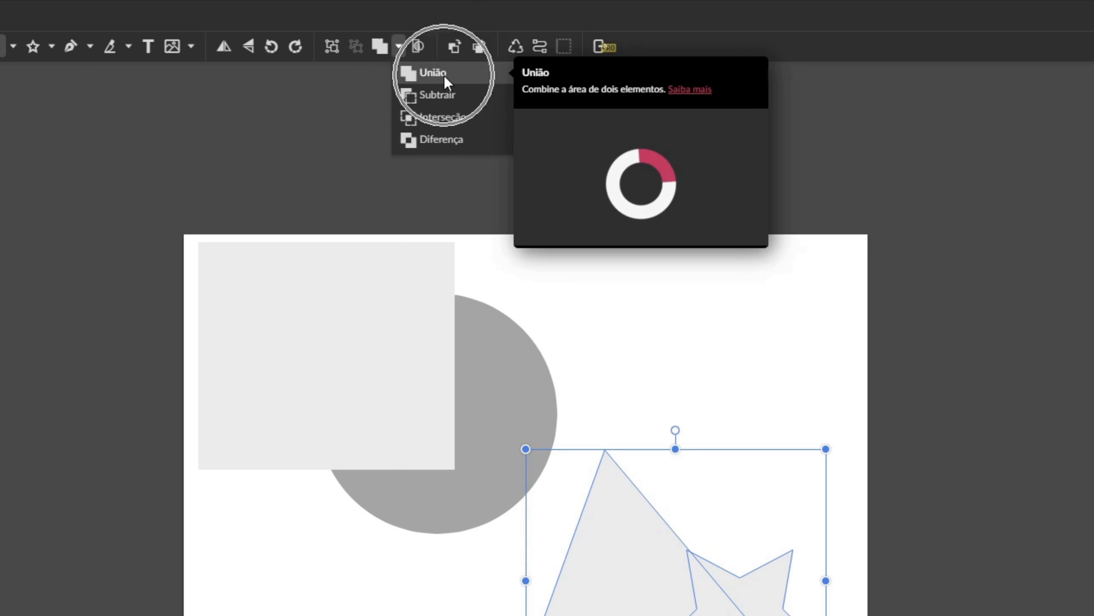
left_click(445, 77)
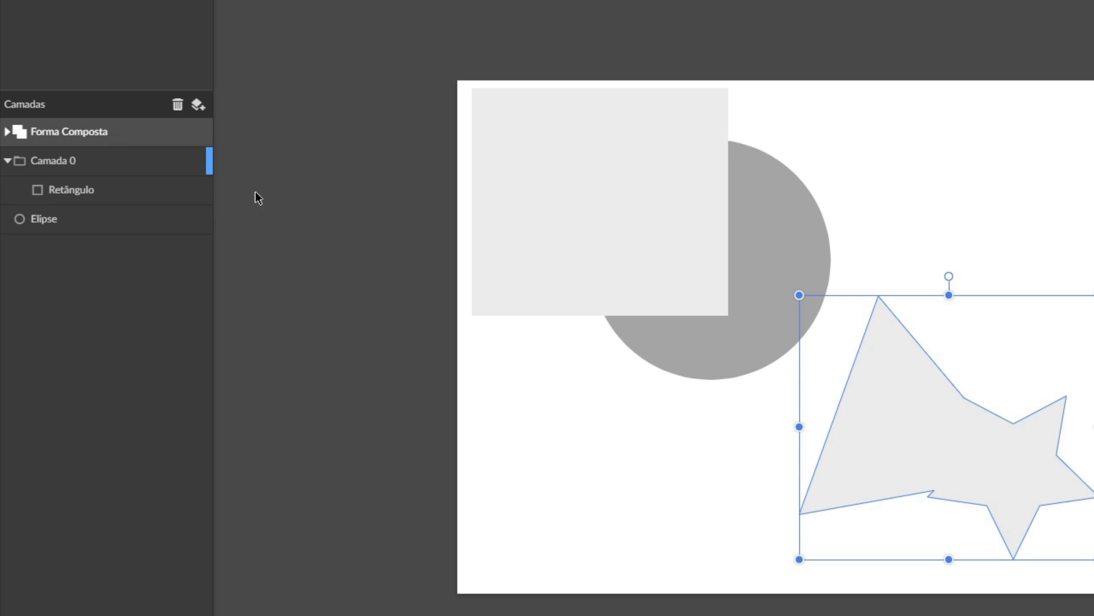
left_click(7, 131)
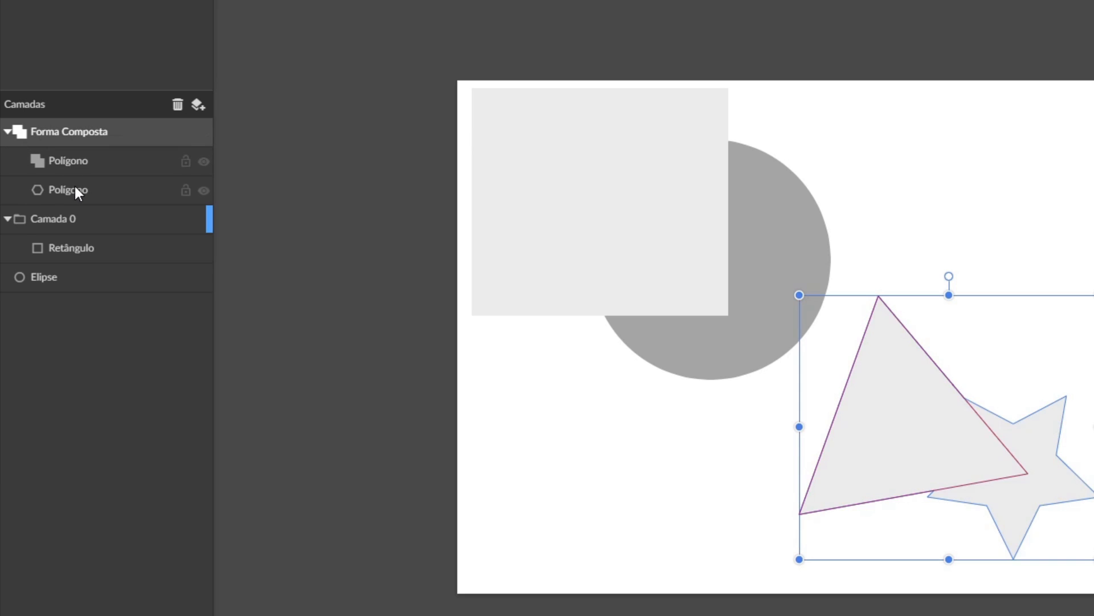
Step: Collapse the compound shape in the layer list, hide it on the page, and make it visible again
left_click(7, 131)
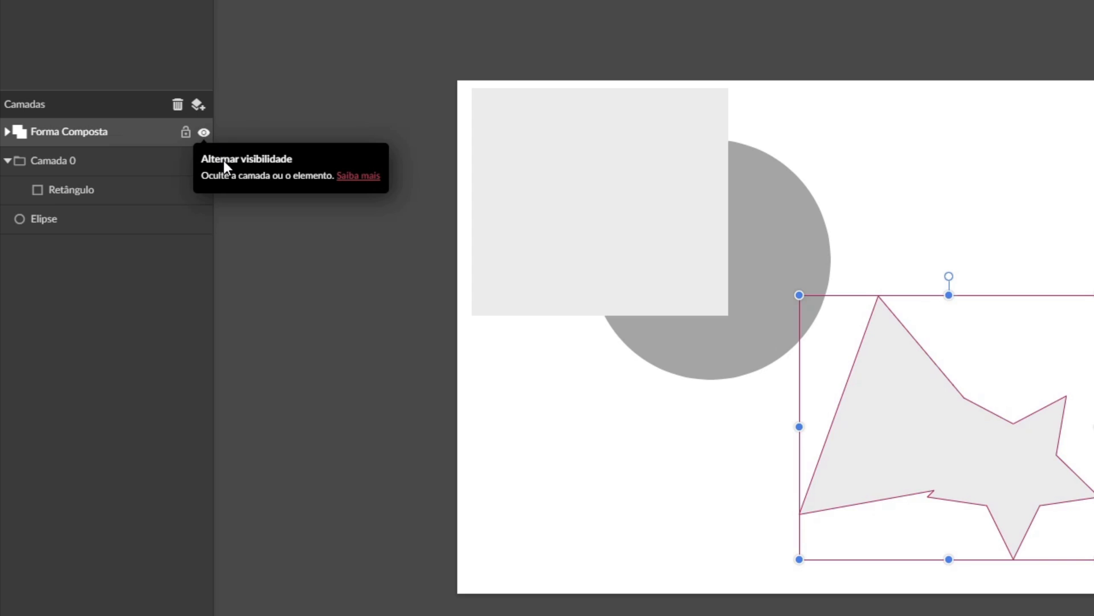
left_click(203, 133)
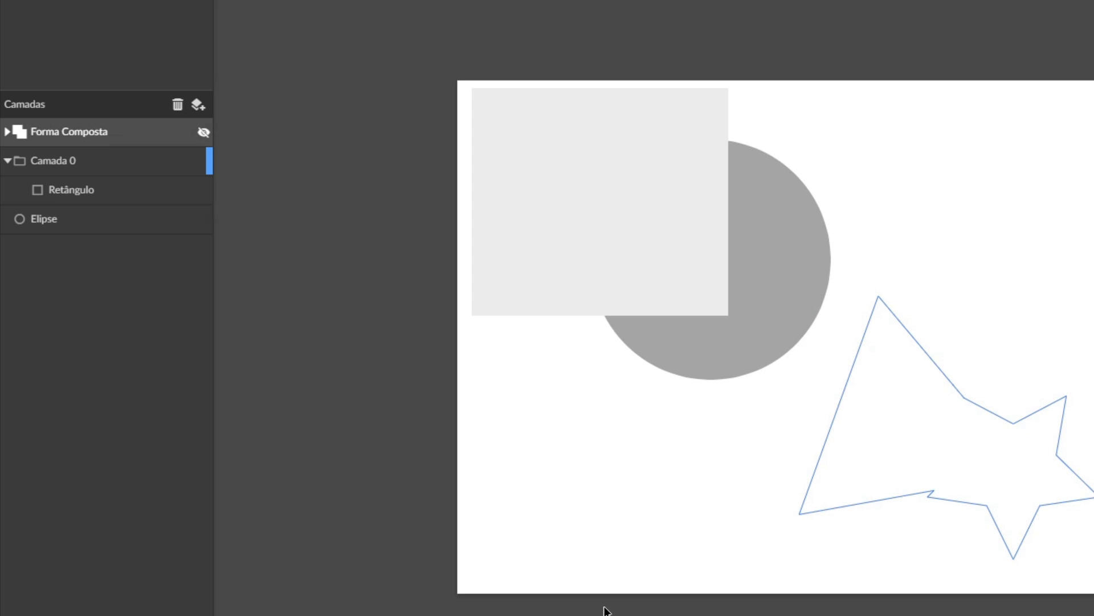
left_click(624, 527)
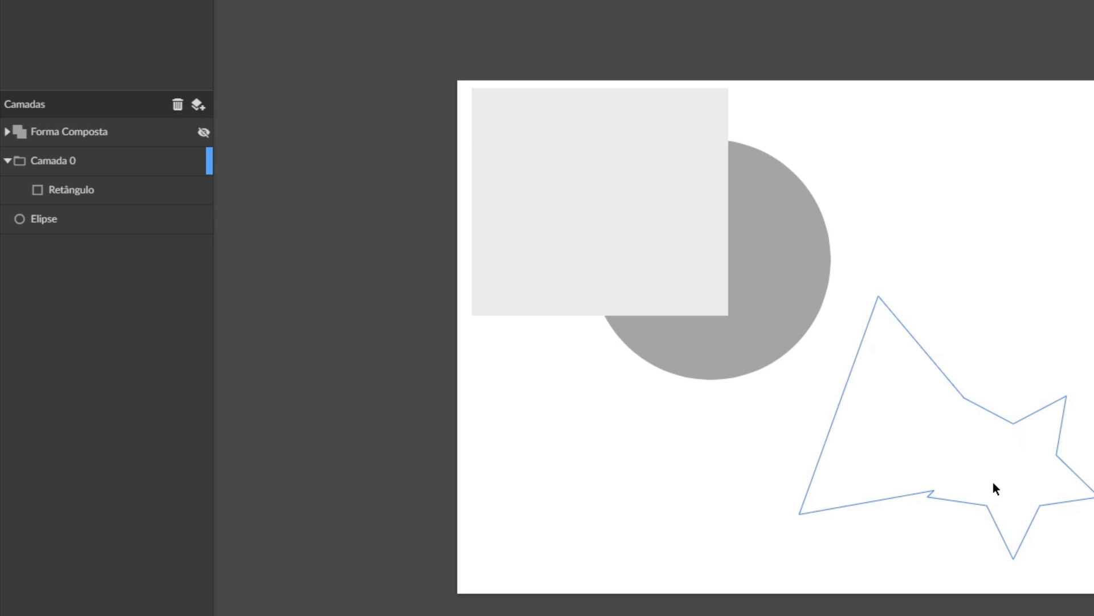
left_click(202, 133)
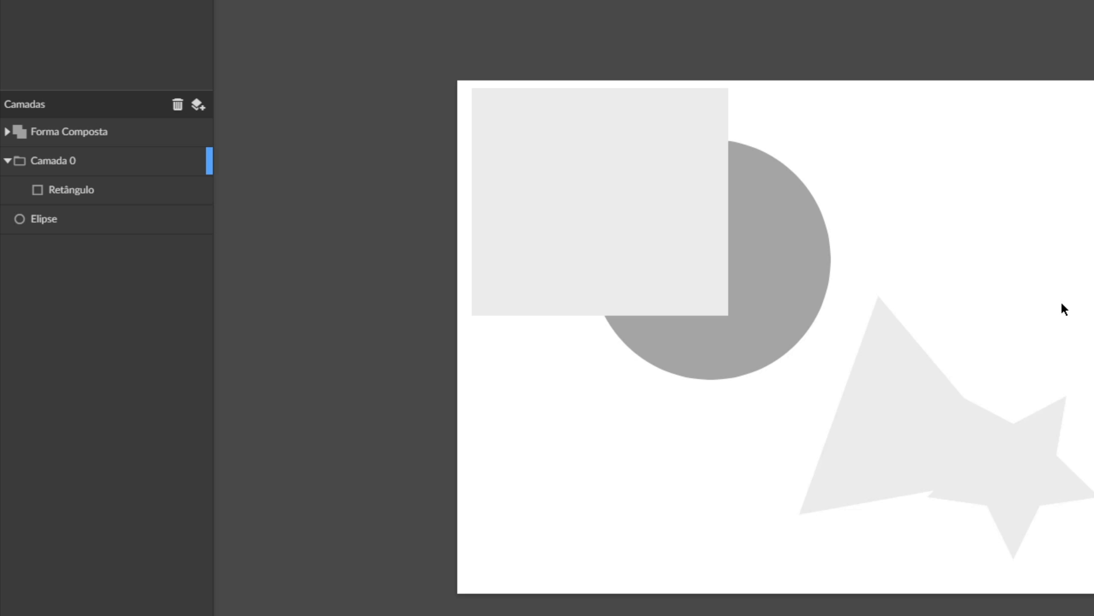
Step: Lock the compound shape, try to move it on the page, and unlock it again
mouse_move(153, 129)
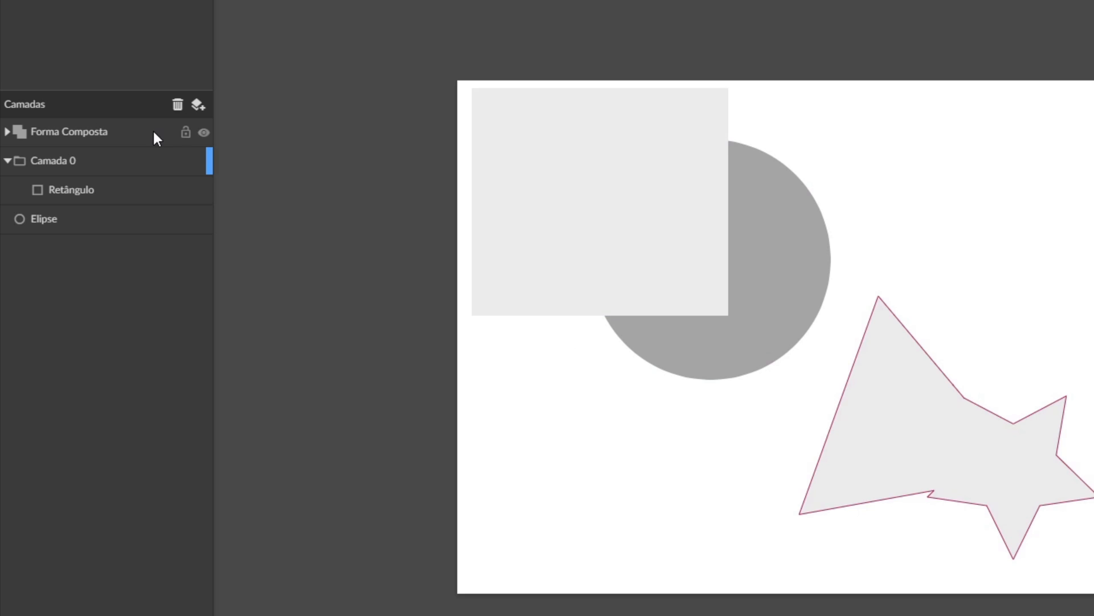
left_click(186, 133)
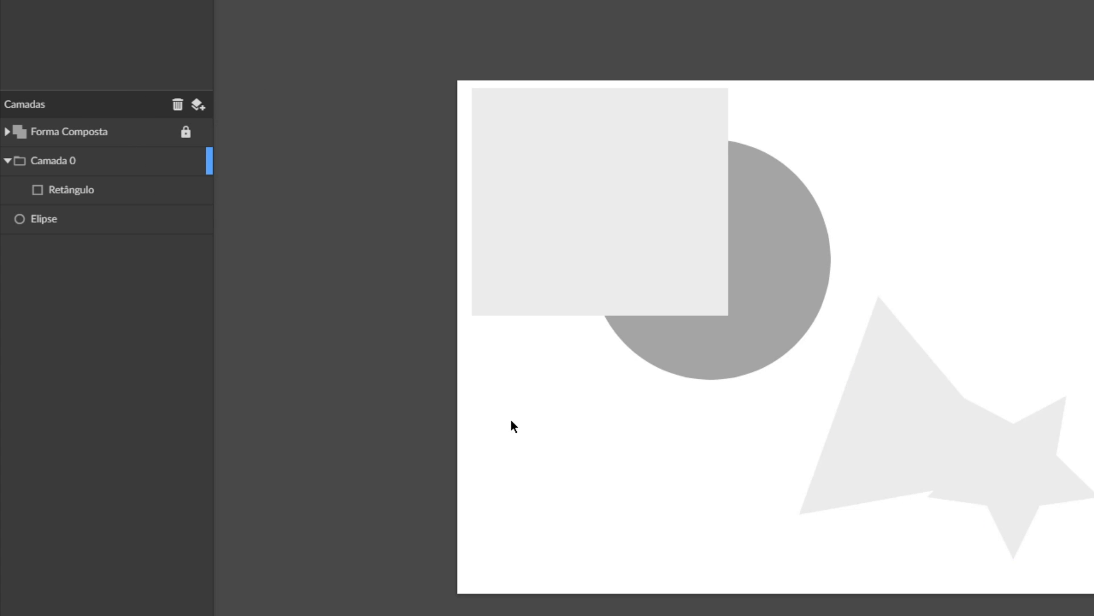
left_click_drag(997, 455, 796, 532)
left_click_drag(962, 447, 955, 336)
left_click(186, 133)
Step: Select the compound shape in the layer list and delete it
left_click(177, 105)
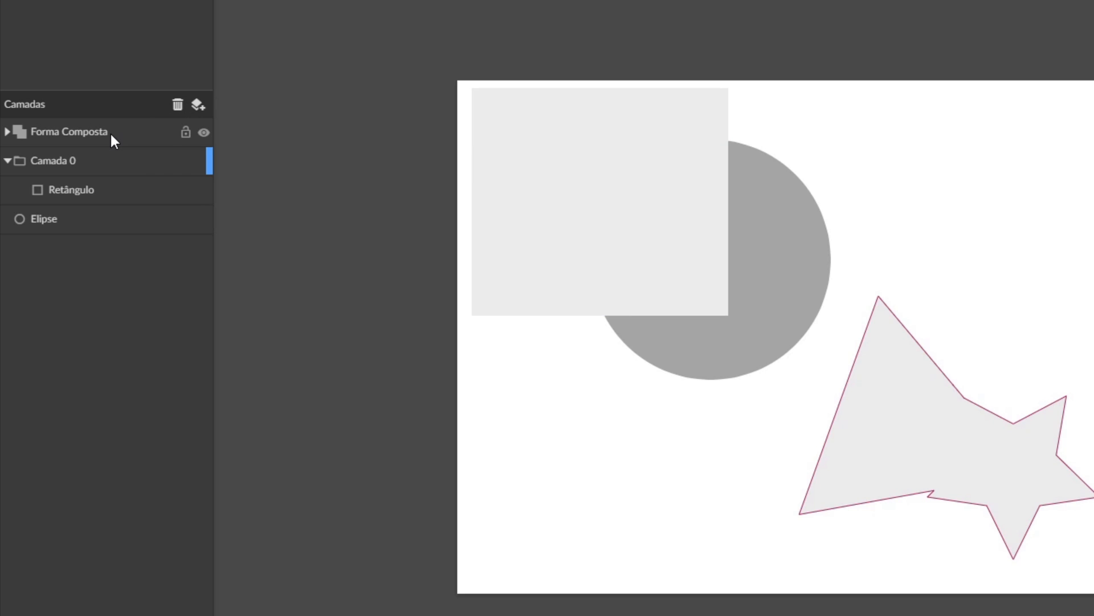
left_click(110, 132)
left_click(177, 104)
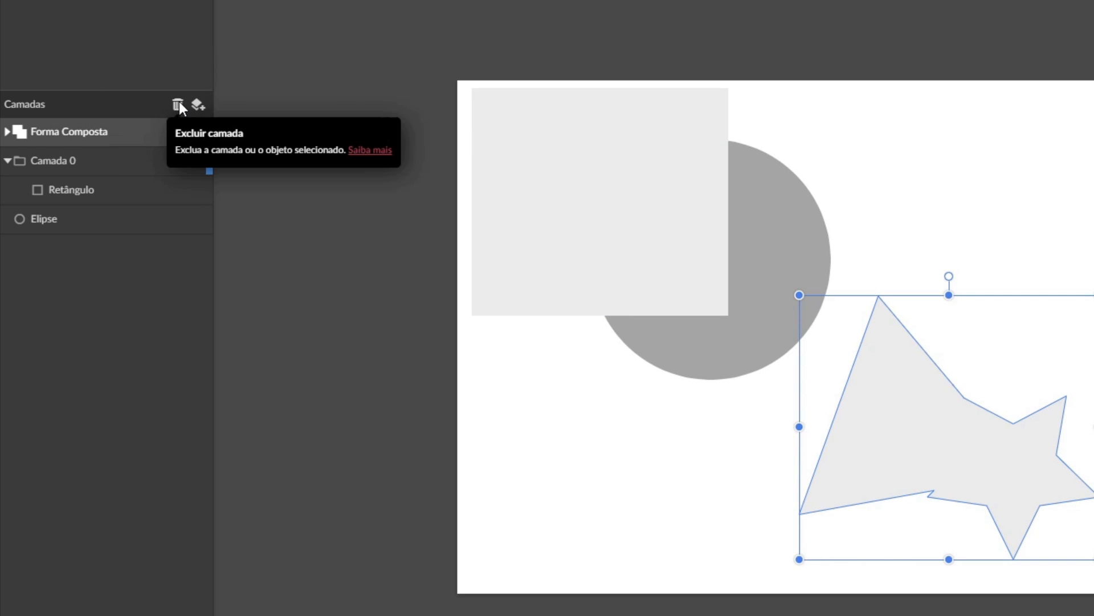